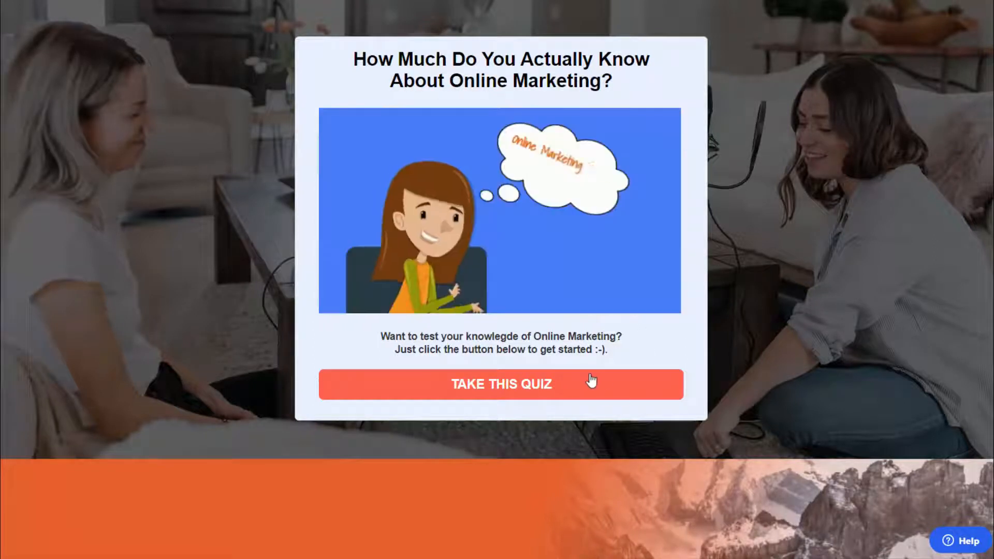
- Start the online marketing quiz and answer the SEO question with Search Engine Optimization
left_click(506, 399)
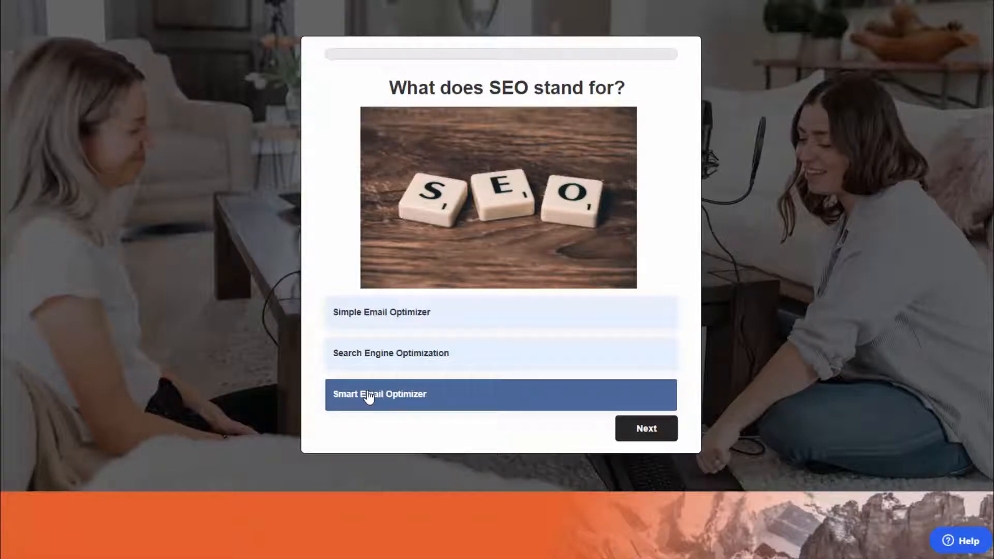
left_click(466, 354)
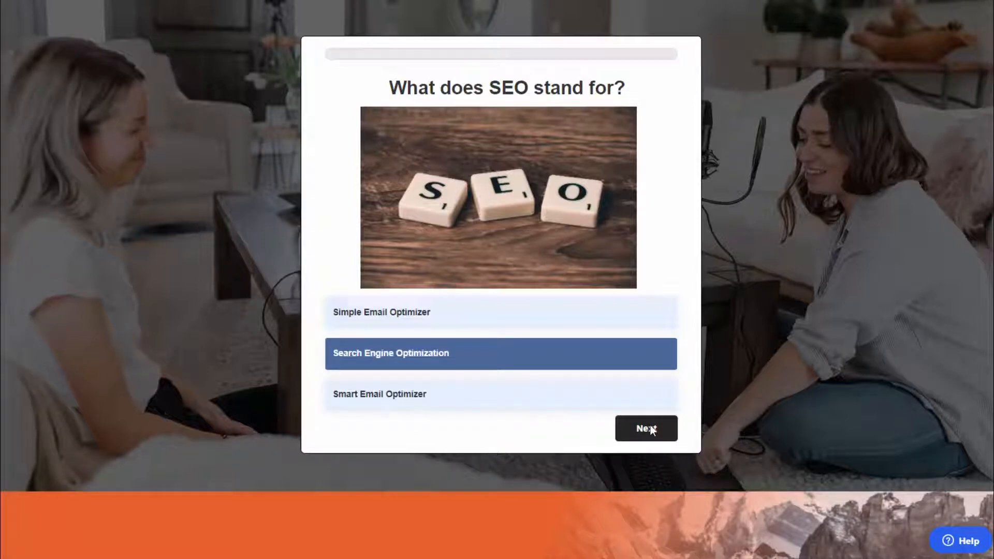
left_click(647, 429)
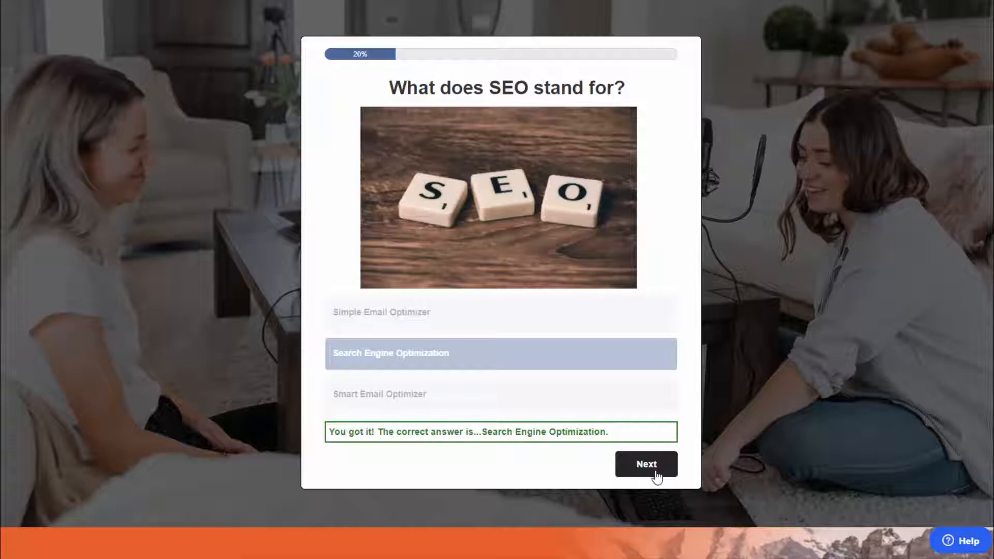
left_click(647, 464)
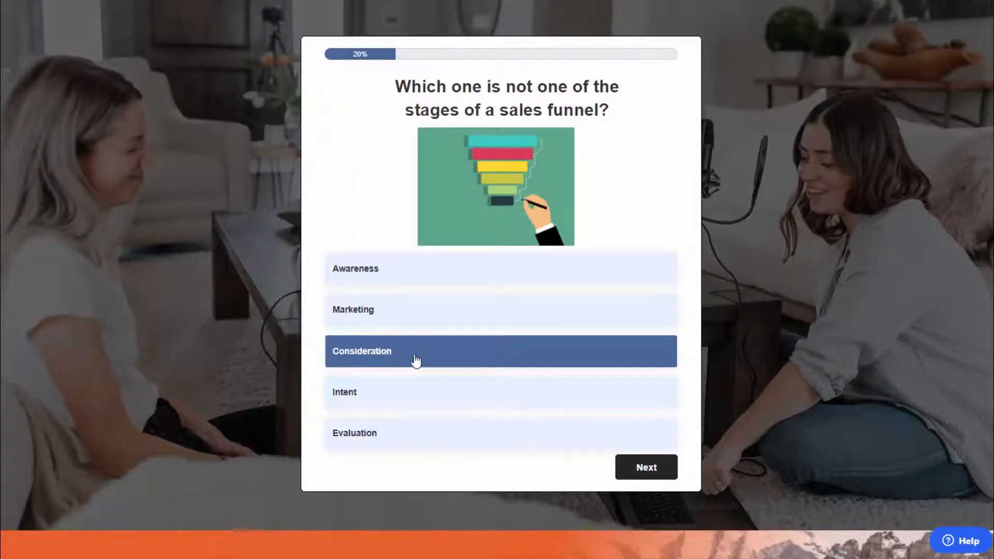
- Submit Consideration for the sales funnel stages question and answer TRUE to the landing page statement
left_click(659, 468)
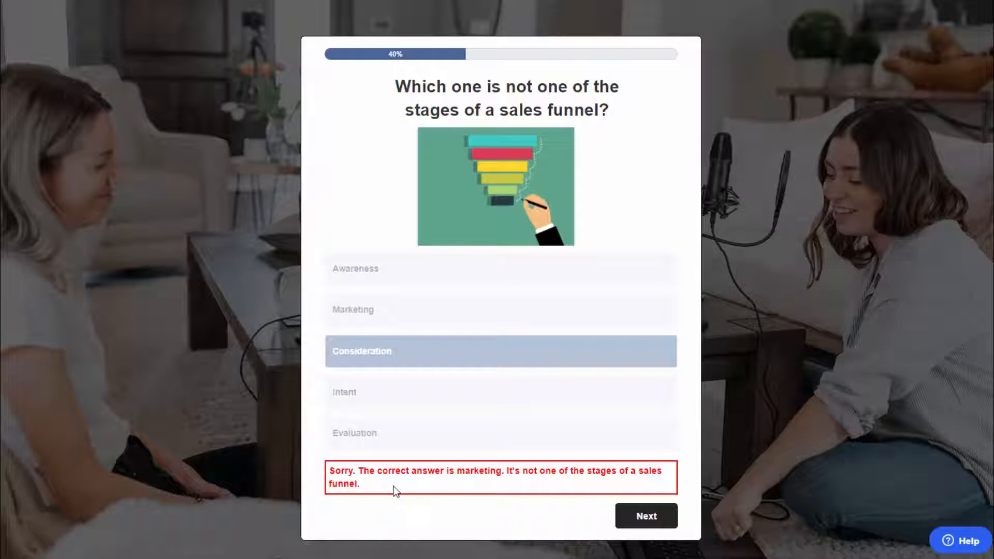
left_click(649, 518)
left_click(395, 368)
left_click(662, 442)
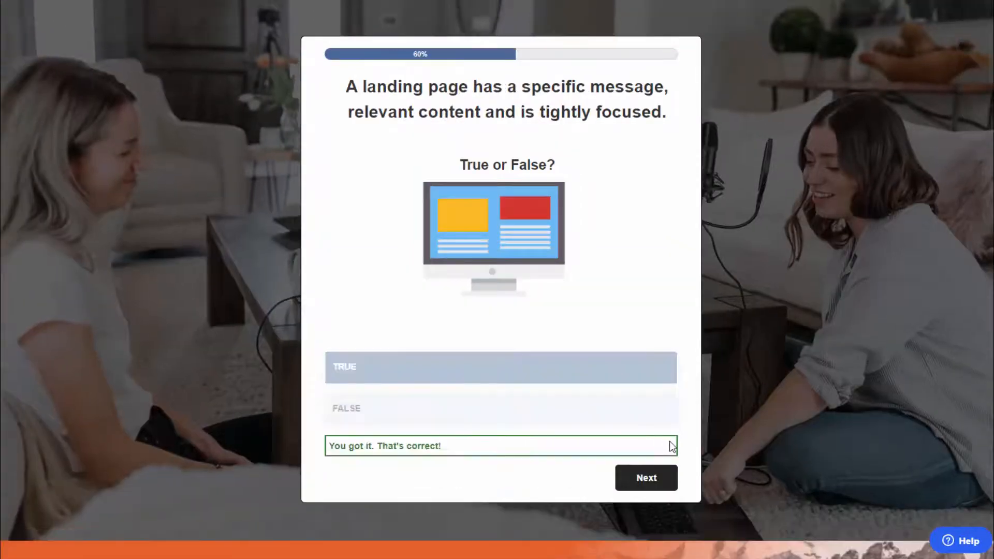
left_click(653, 477)
- Answer the persona question with fictional characters representing user types, and the sales funnel question with the journey potential customers take to purchase
left_click(499, 402)
left_click(666, 477)
left_click(658, 538)
left_click(436, 267)
left_click(655, 404)
- Proceed to the opt-in form, agree to the terms of service and privacy policy, and submit it to get the results
left_click(645, 454)
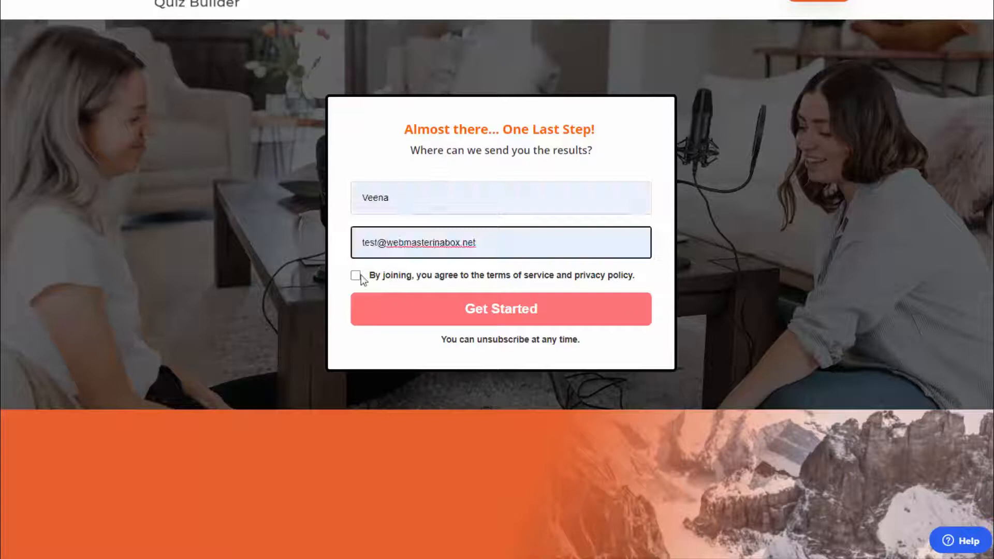
left_click(357, 276)
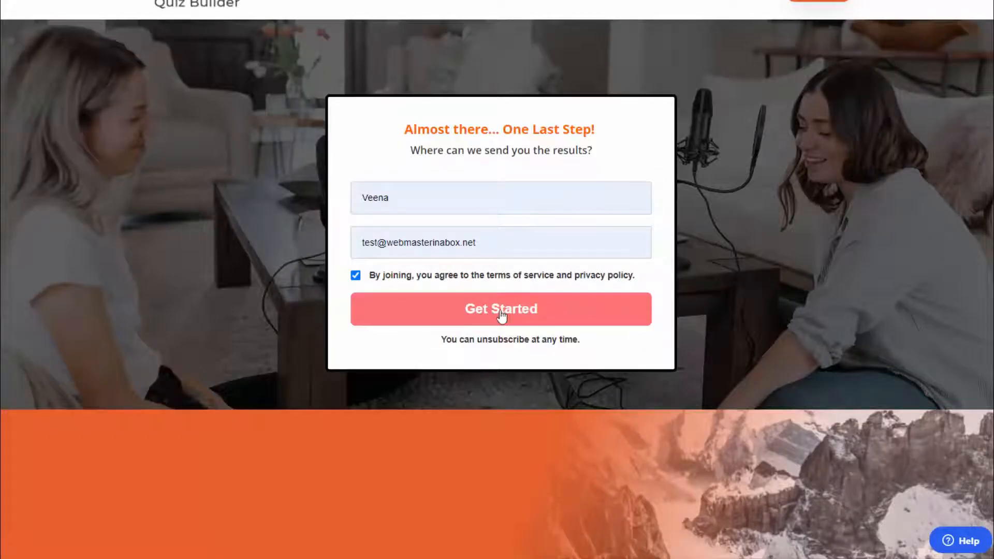
left_click(508, 321)
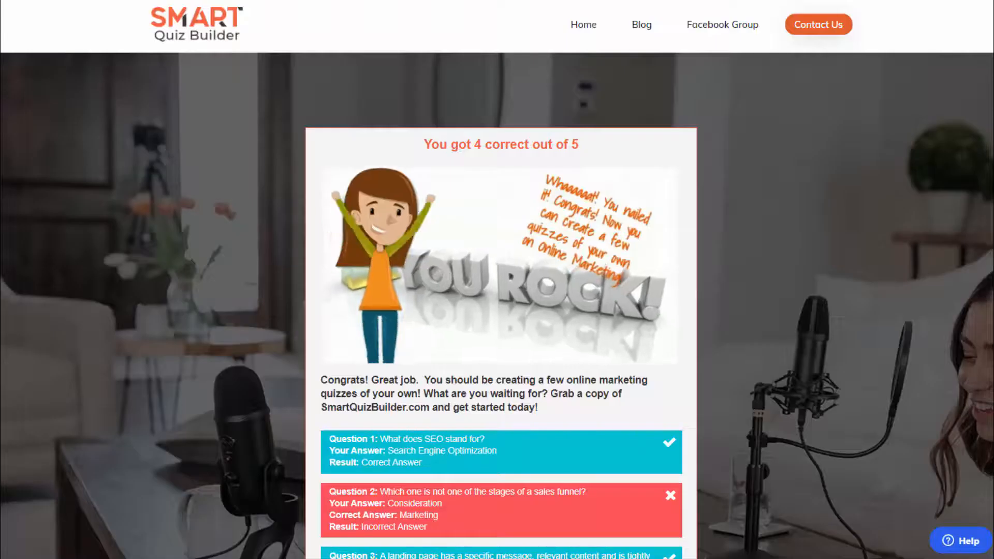
- Review the quiz results page, including the outcome message and the feedback for each question
scroll(497, 279, "down", 3)
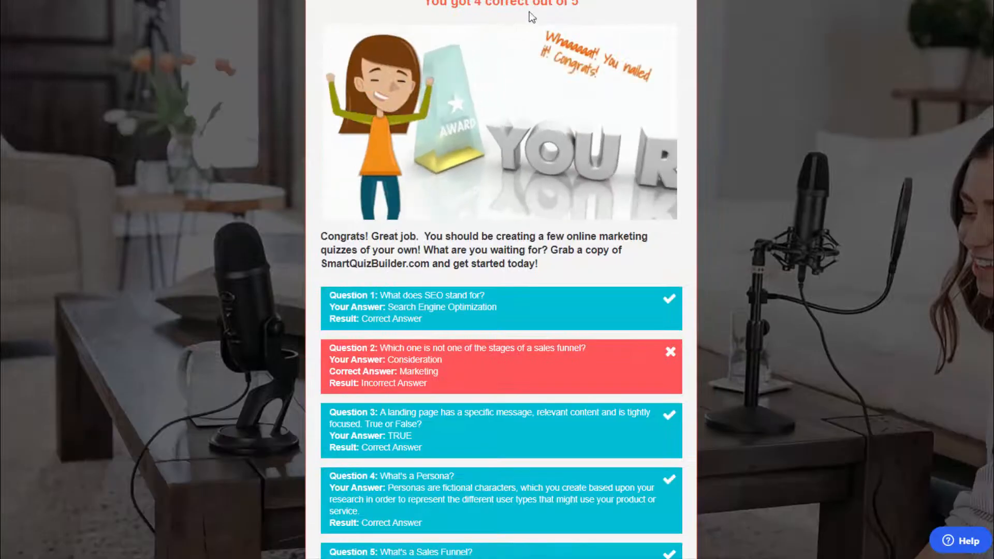
scroll(497, 280, "down", 1)
scroll(497, 280, "up", 3)
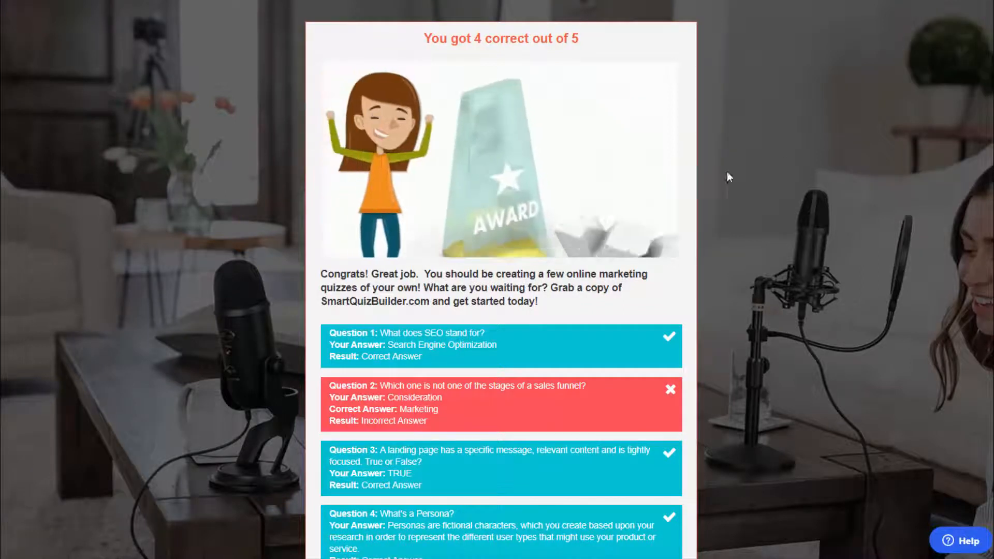
scroll(497, 280, "down", 3)
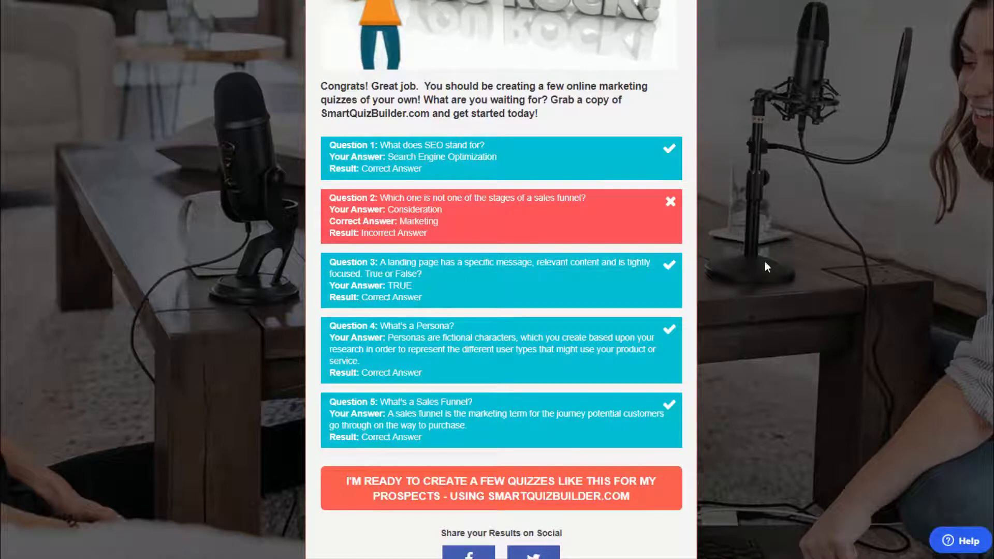
scroll(776, 266, "down", 1)
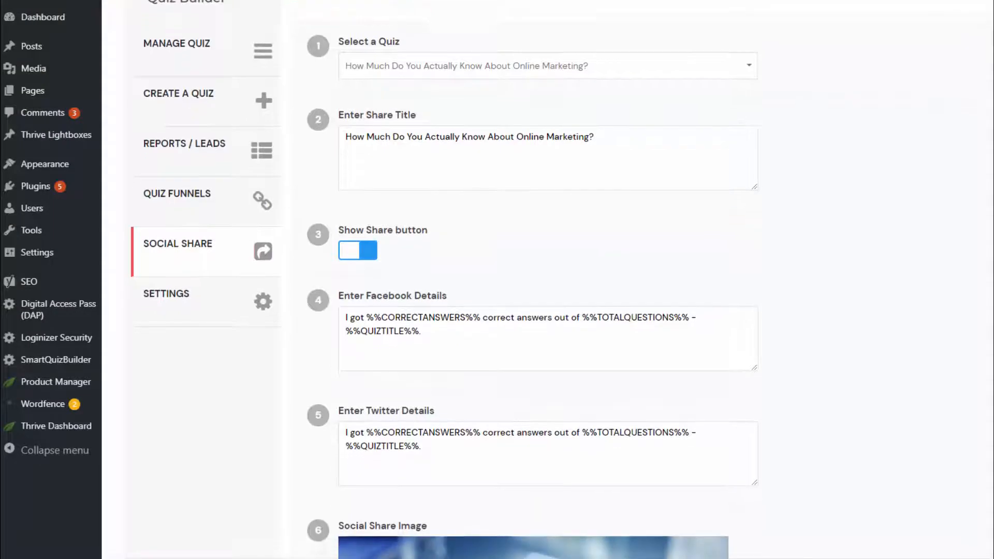
- Examine the online marketing quiz's Social Share settings, covering the share title, Facebook and Twitter texts, image and share URL
scroll(518, 280, "down", 3)
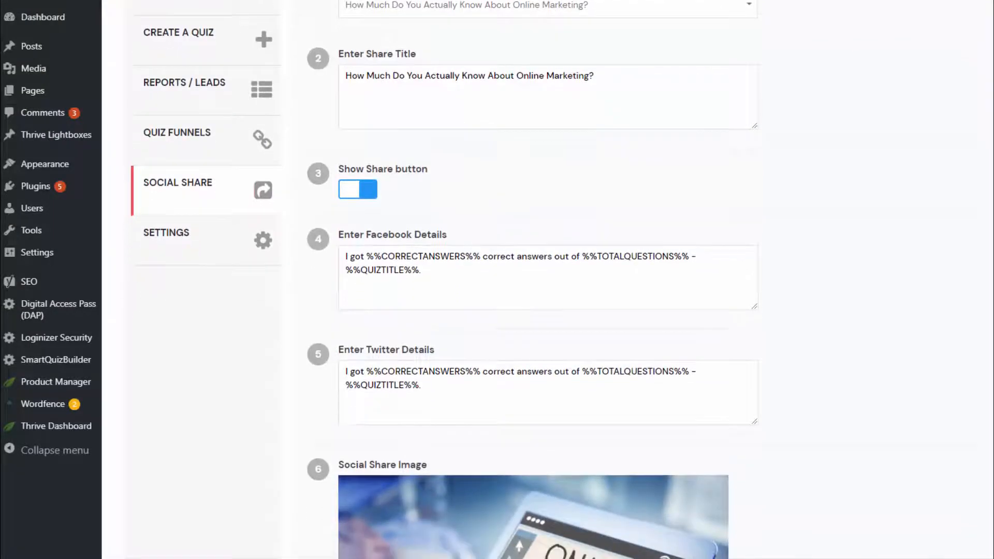
scroll(518, 279, "down", 3)
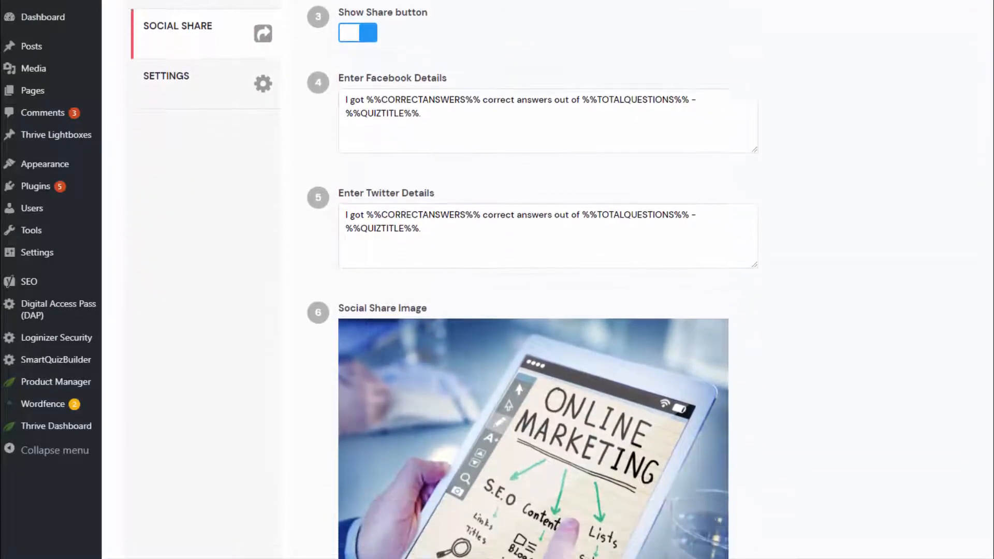
scroll(518, 280, "down", 3)
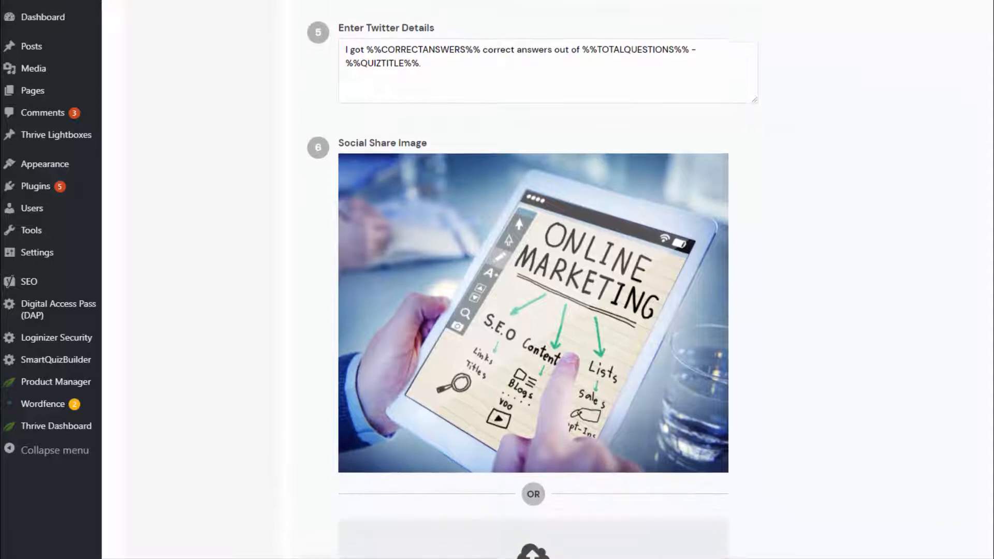
scroll(518, 279, "down", 3)
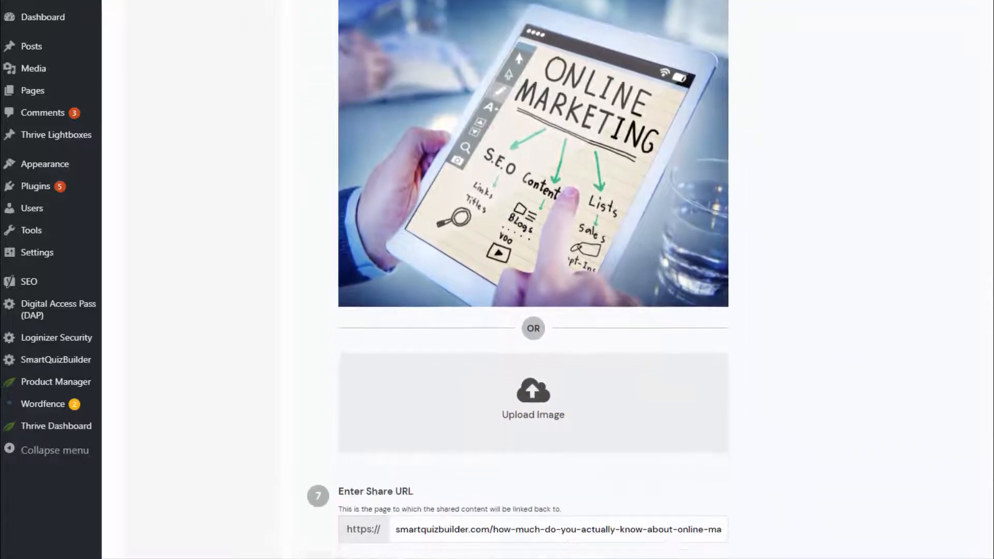
scroll(518, 280, "down", 2)
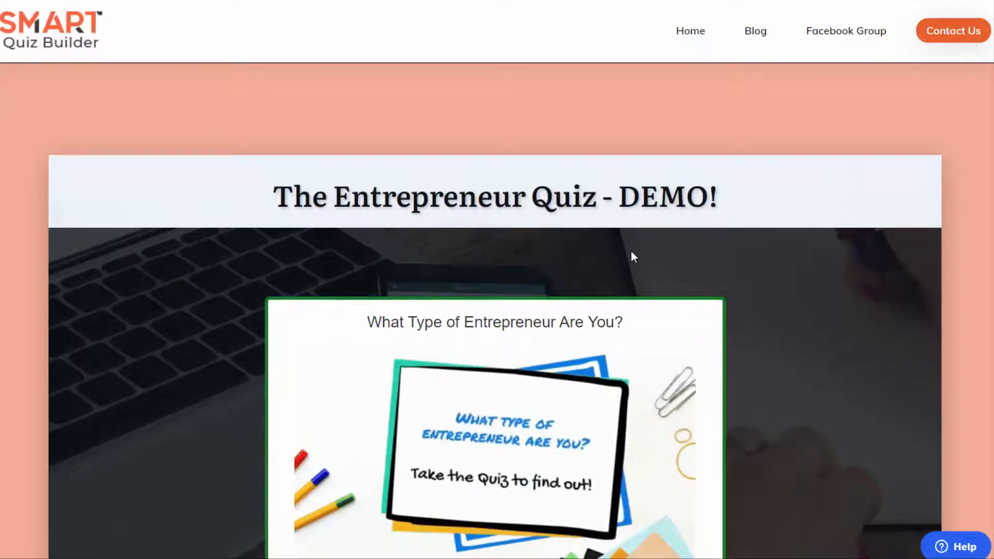
- Read the "What Type of Entrepreneur Are You?" infographic article, examining its question flowchart and the entrepreneur type descriptions
scroll(779, 266, "down", 3)
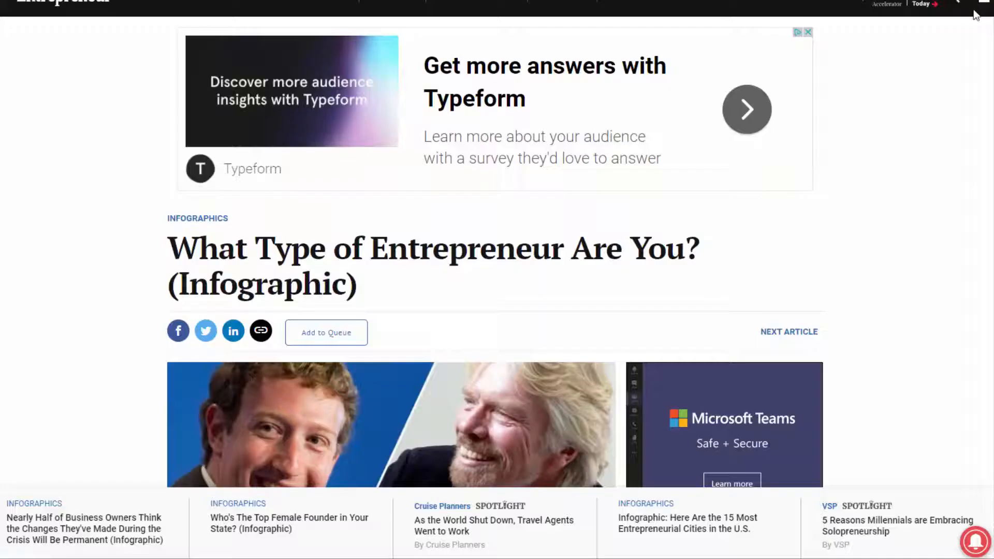
scroll(977, 26, "down", 15)
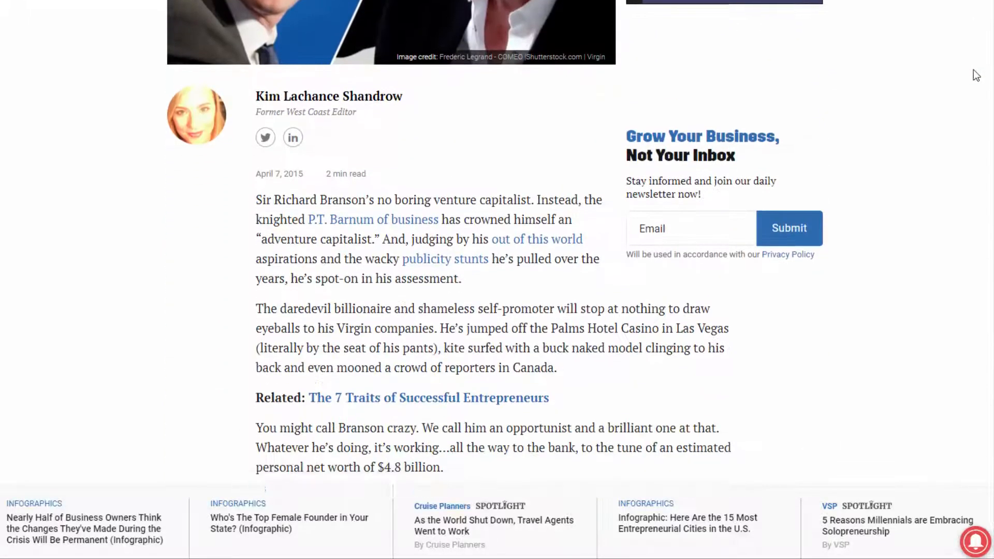
scroll(977, 116, "down", 10)
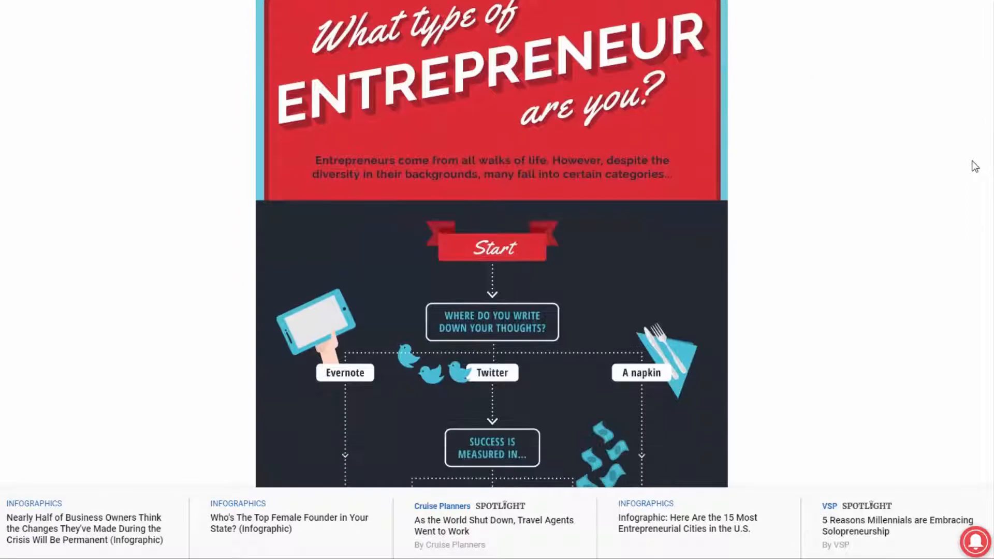
scroll(976, 168, "down", 4)
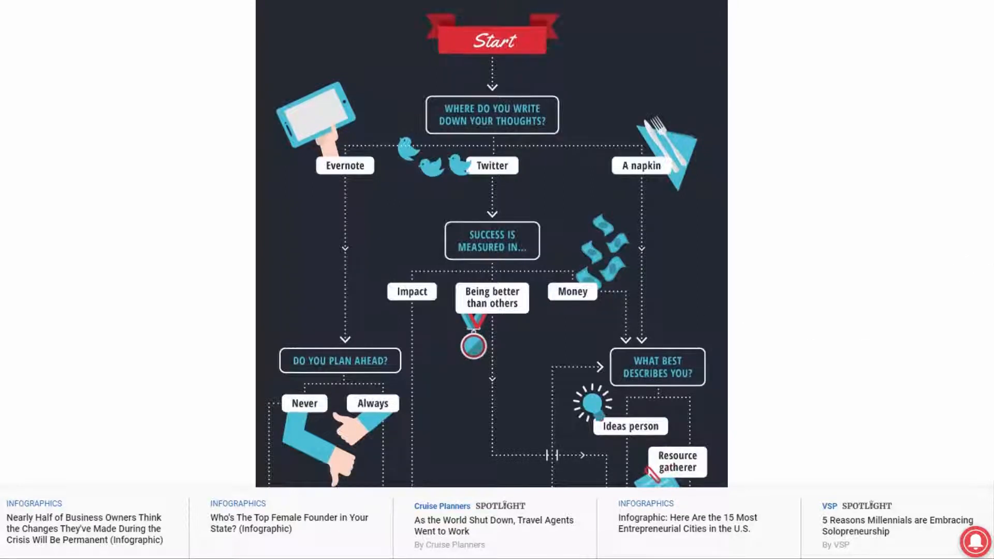
scroll(492, 243, "down", 10)
scroll(977, 270, "down", 15)
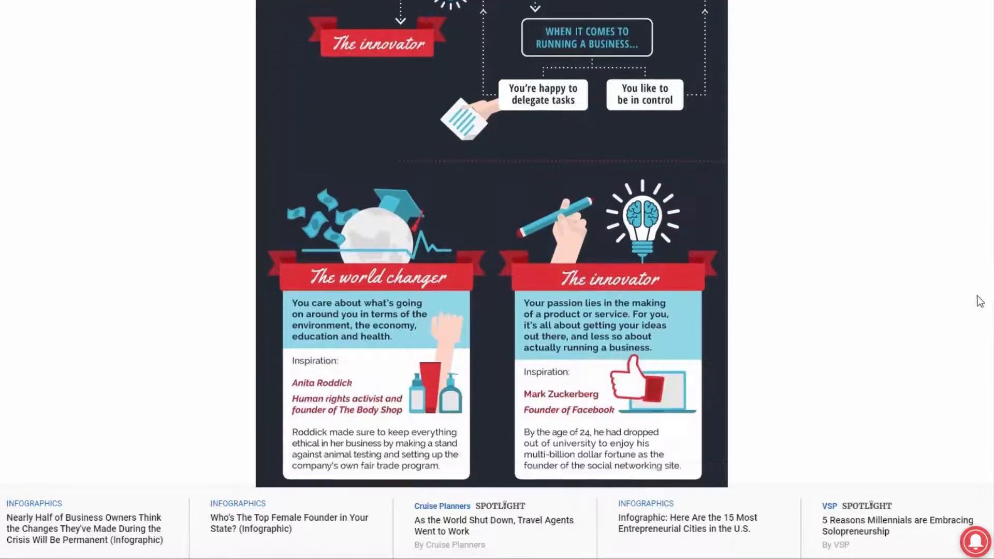
scroll(980, 302, "down", 6)
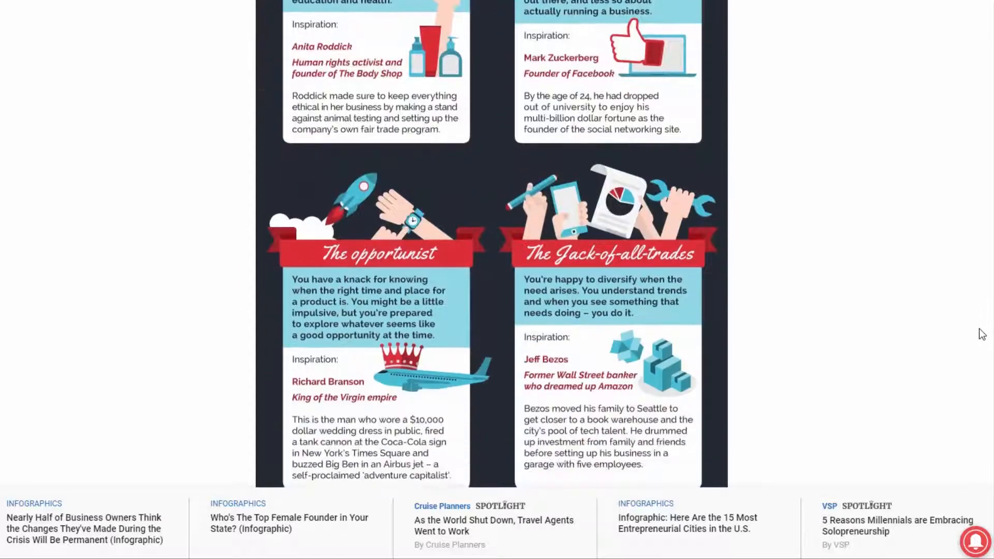
scroll(982, 334, "up", 4)
scroll(984, 316, "down", 1)
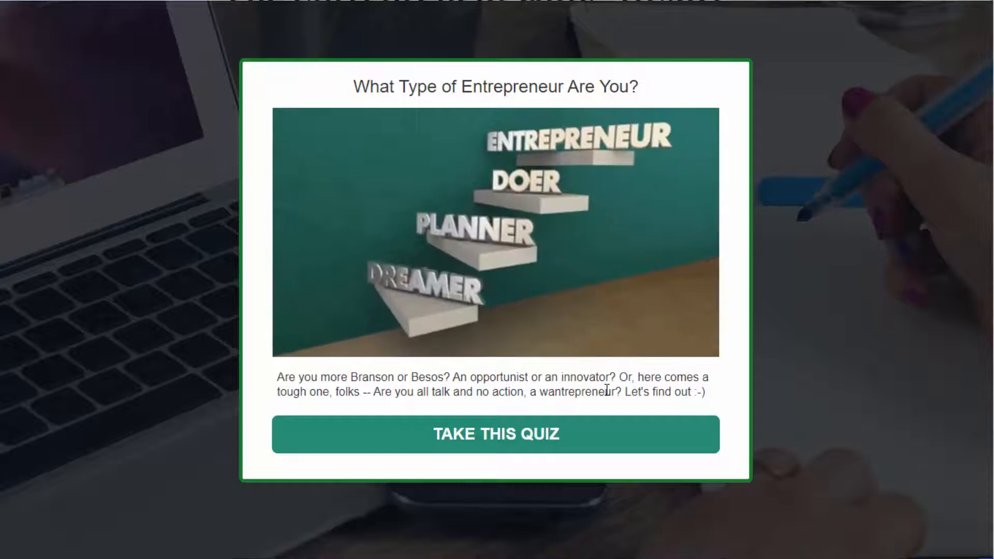
- Start the entrepreneur quiz and answer its first five questions, including Impact for success, Notepad for thoughts, Always for planning and Not work for someone else
left_click(528, 449)
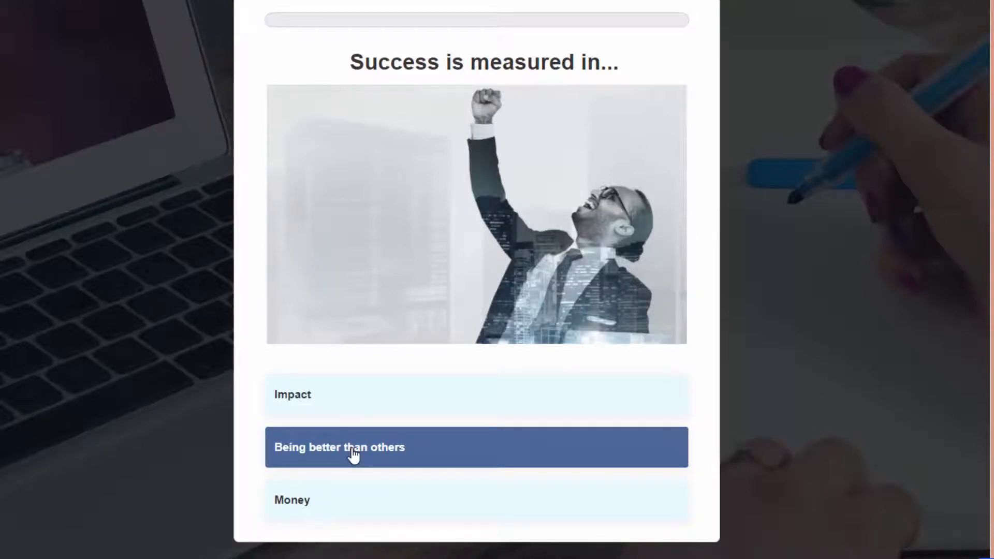
left_click(317, 398)
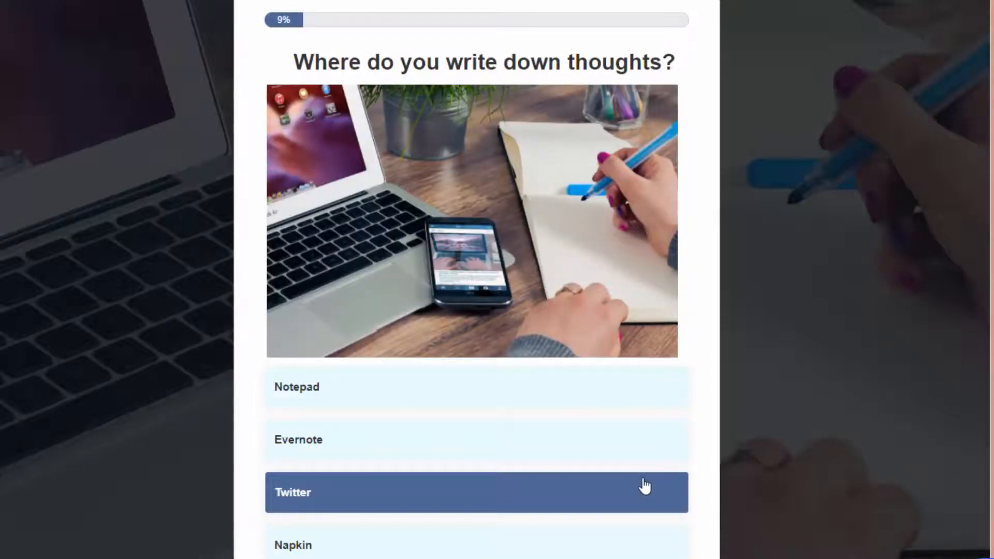
left_click(428, 400)
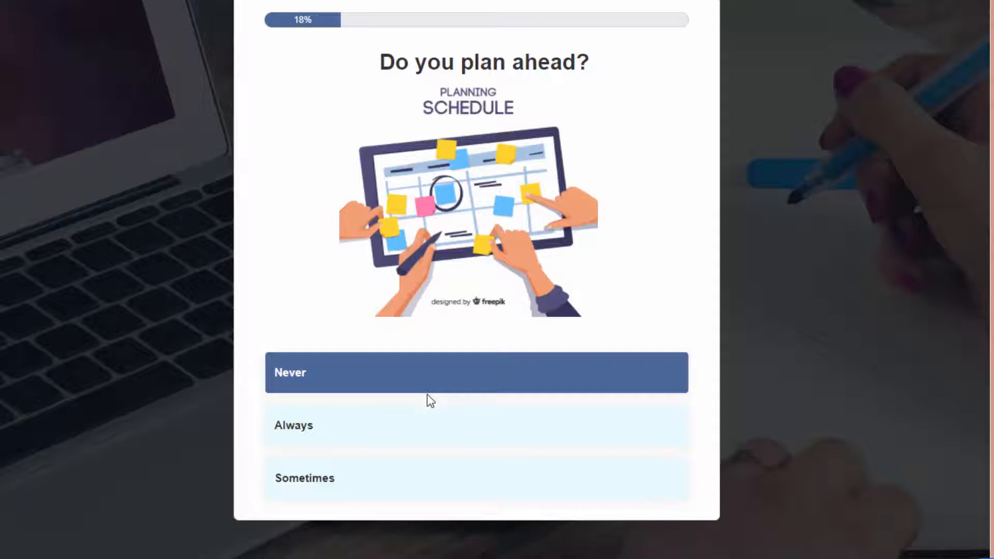
left_click(409, 430)
left_click(402, 390)
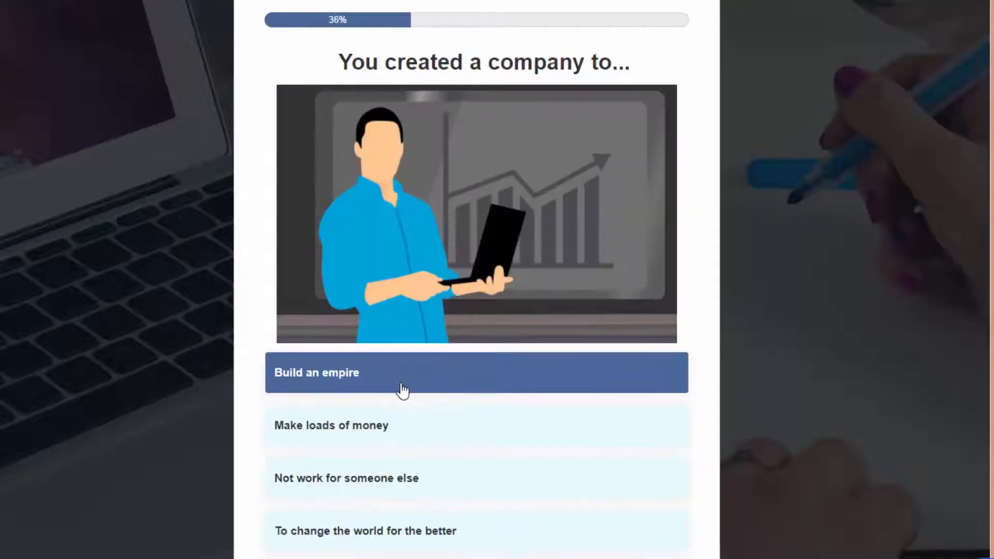
left_click(455, 484)
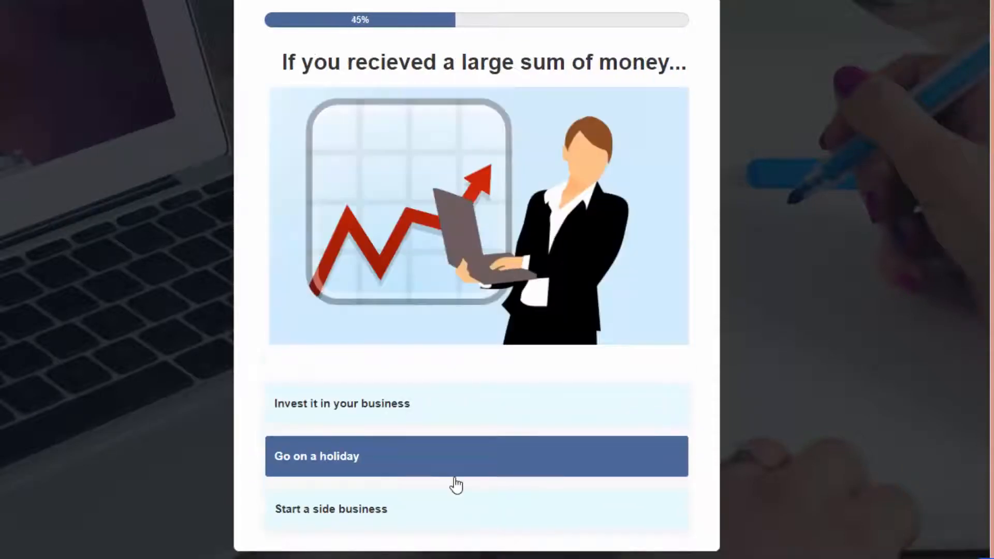
- Answer the remaining entrepreneur quiz questions, from the one about receiving a large sum of money, and read the result page
left_click(446, 422)
left_click(449, 424)
left_click(421, 235)
left_click(402, 374)
left_click(422, 430)
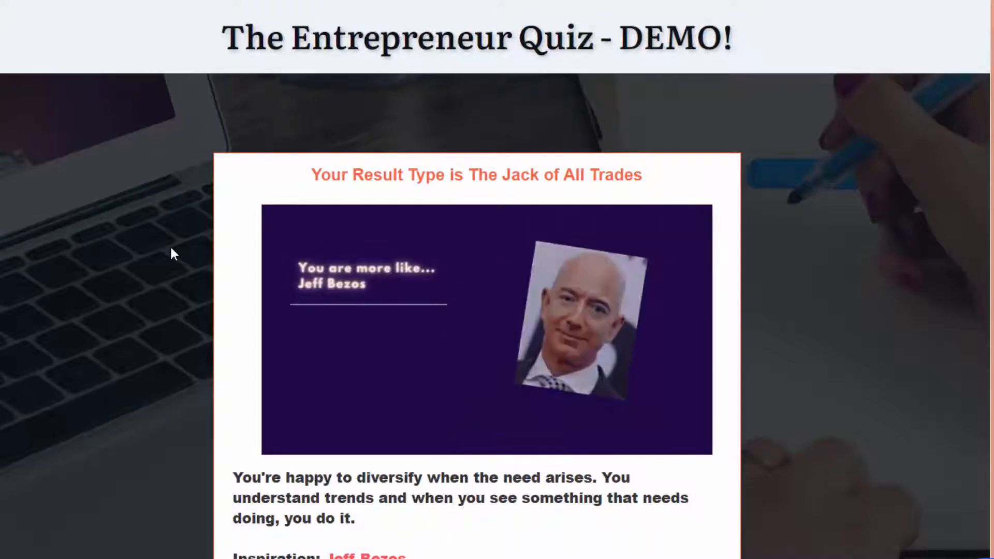
scroll(377, 64, "down", 2)
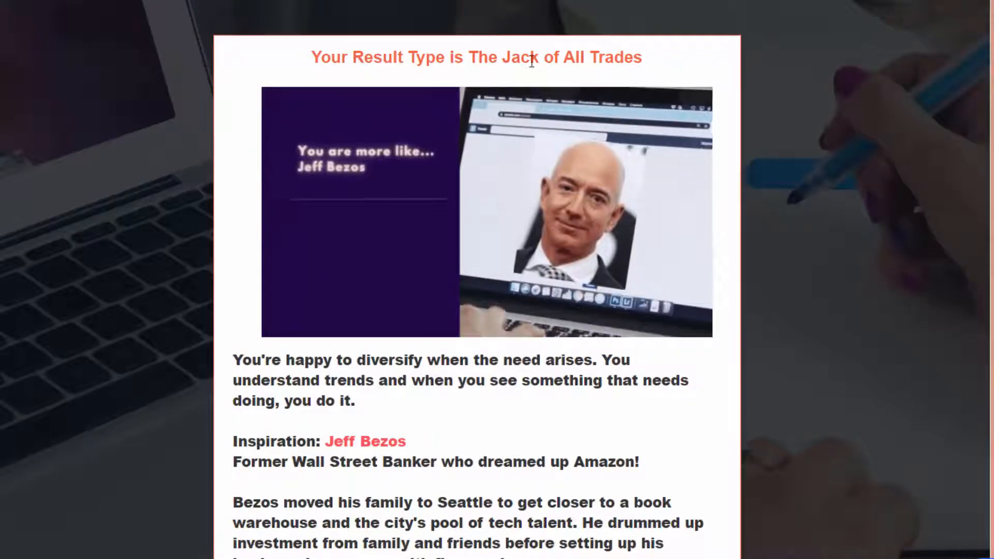
scroll(497, 58, "down", 2)
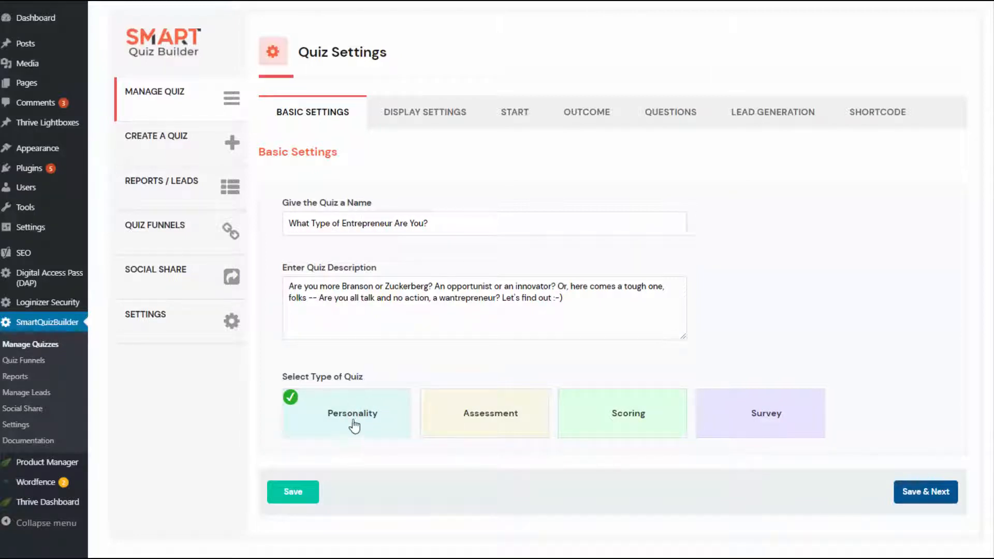
- Review the entrepreneur quiz's Display Settings, covering in-page or popup display, progress bar, pagination, opt-in form and external platform options
left_click(448, 118)
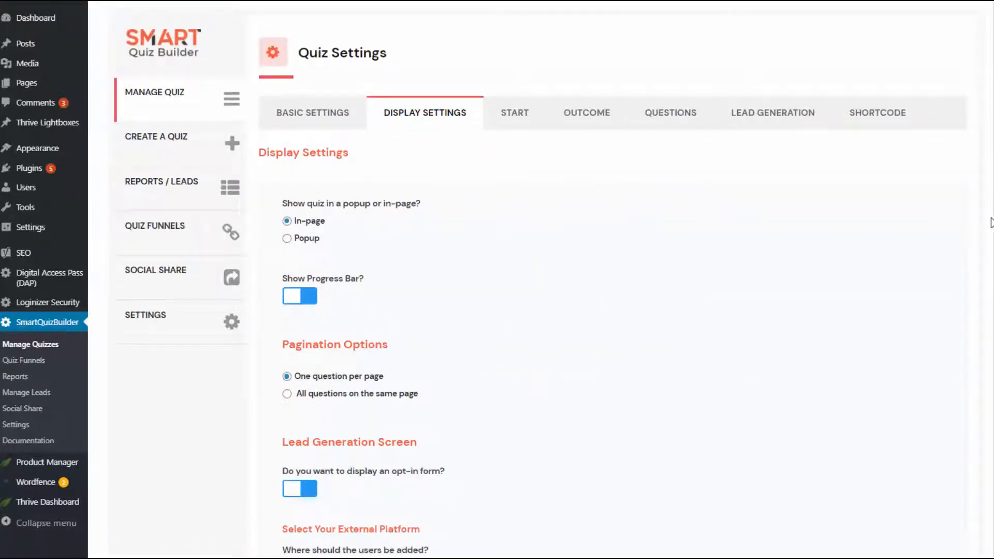
scroll(992, 223, "down", 4)
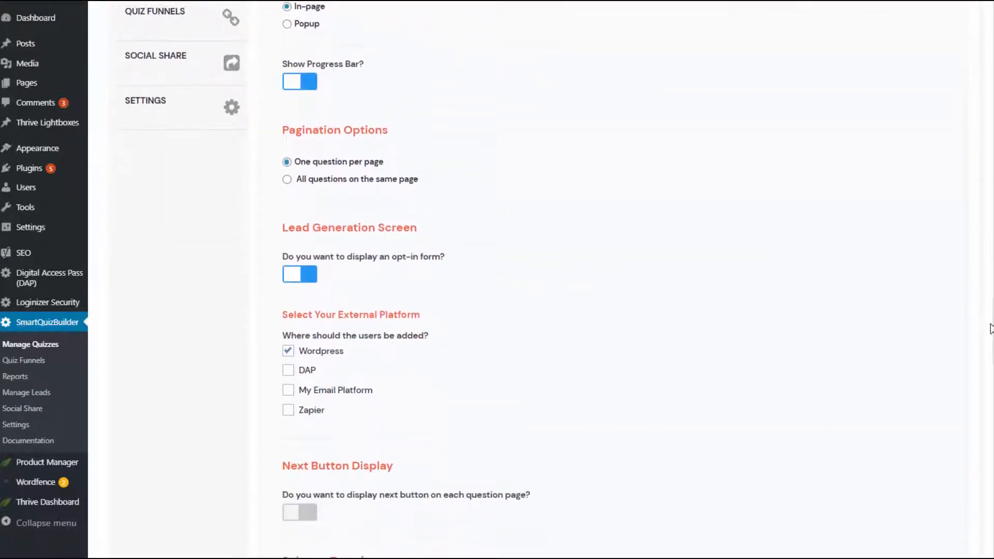
scroll(990, 329, "down", 4)
scroll(498, 279, "up", 10)
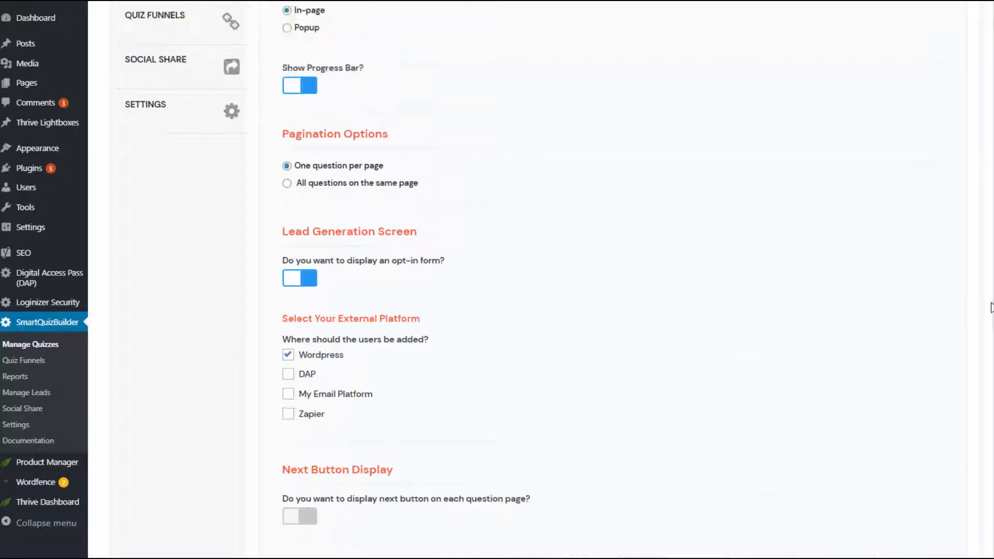
- Examine the quiz's Start screen, covering its editable title, animated image, description and TAKE THIS QUIZ button
left_click(498, 106)
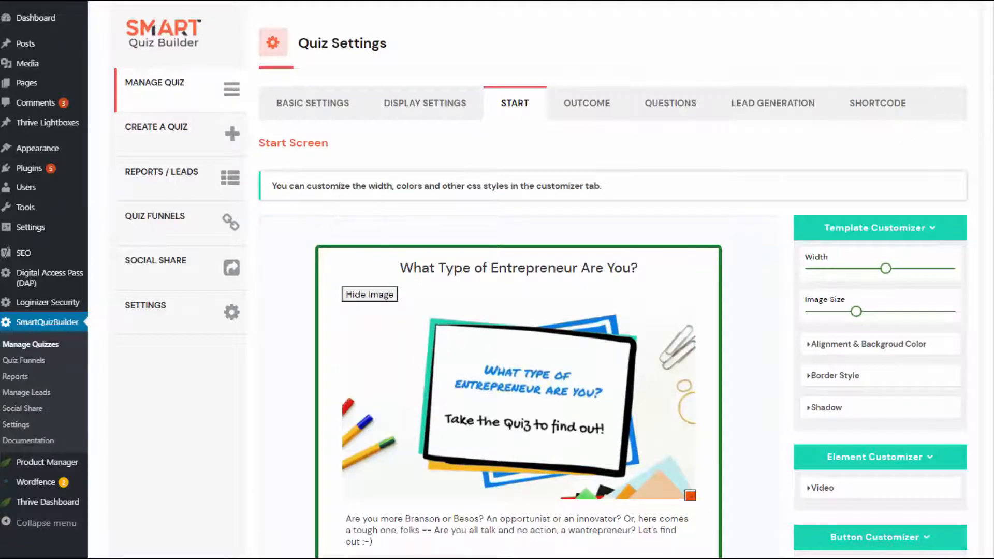
scroll(333, 126, "down", 2)
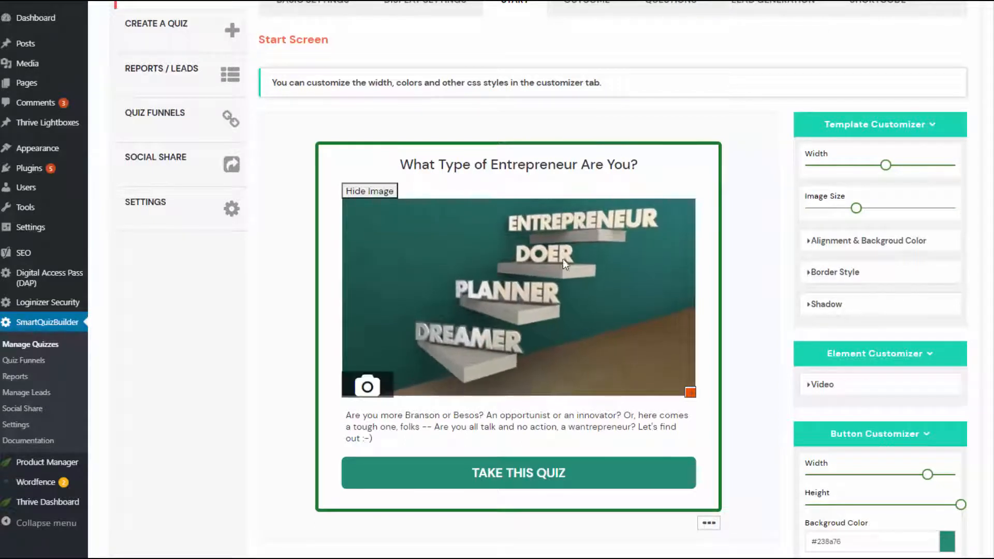
left_click(372, 426)
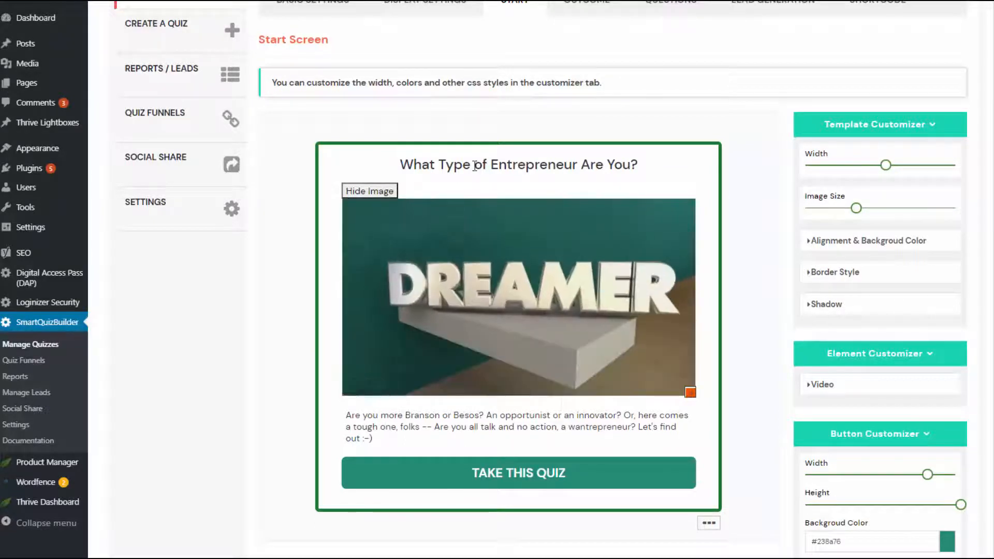
left_click(290, 406)
left_click(633, 477)
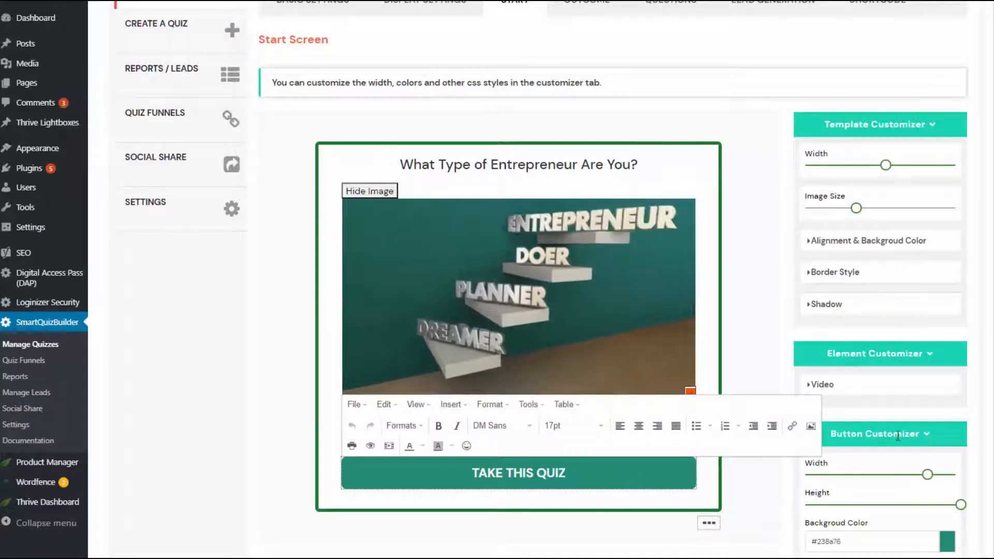
left_click(742, 498)
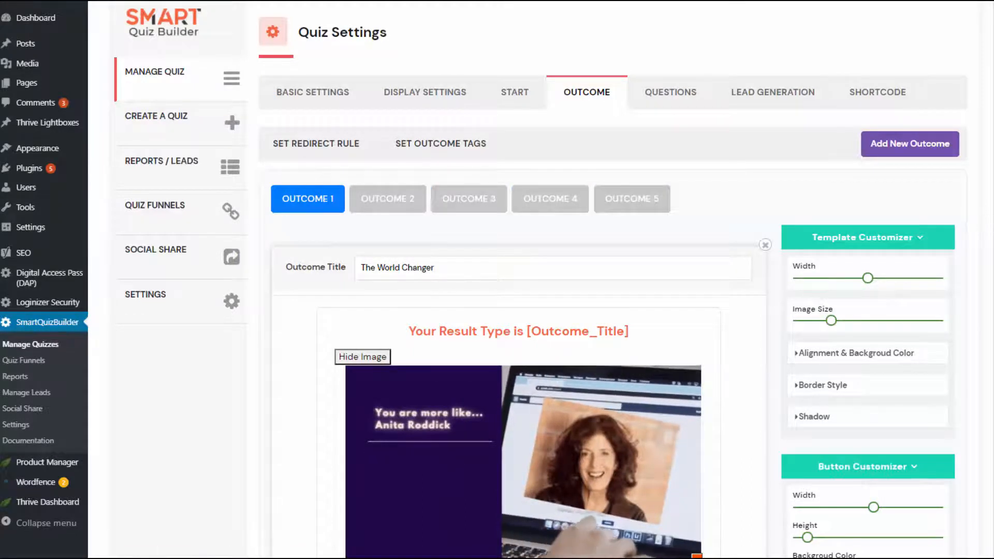
- Examine the title of The World Changer outcome and highlight the [Outcome_Title] placeholder in its result heading
scroll(406, 118, "down", 3)
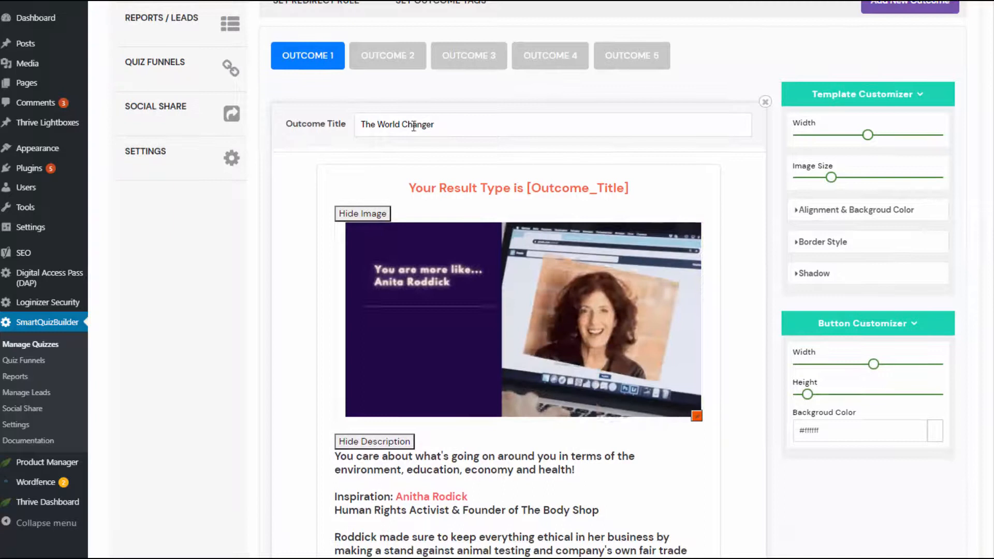
left_click(524, 195)
left_click_drag(524, 195, 630, 189)
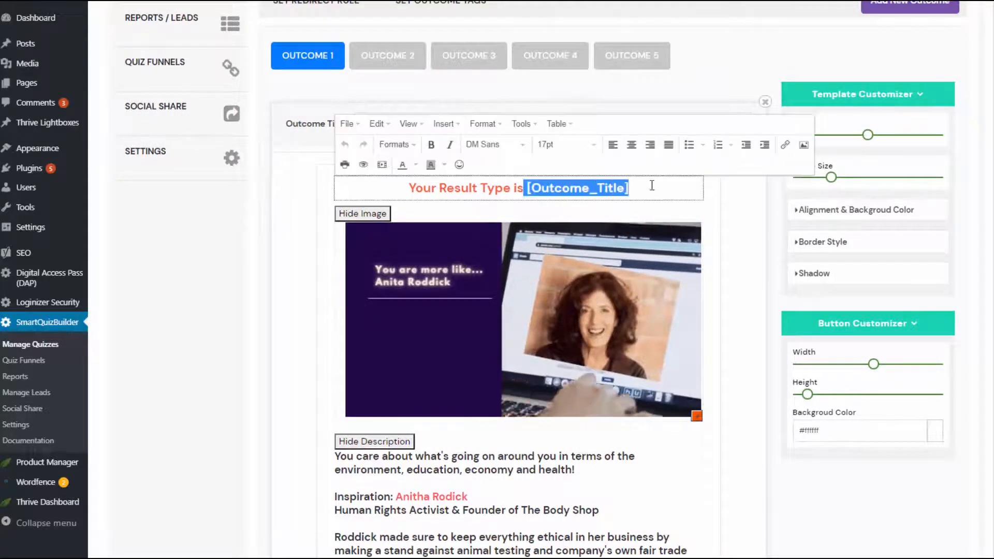
left_click(289, 235)
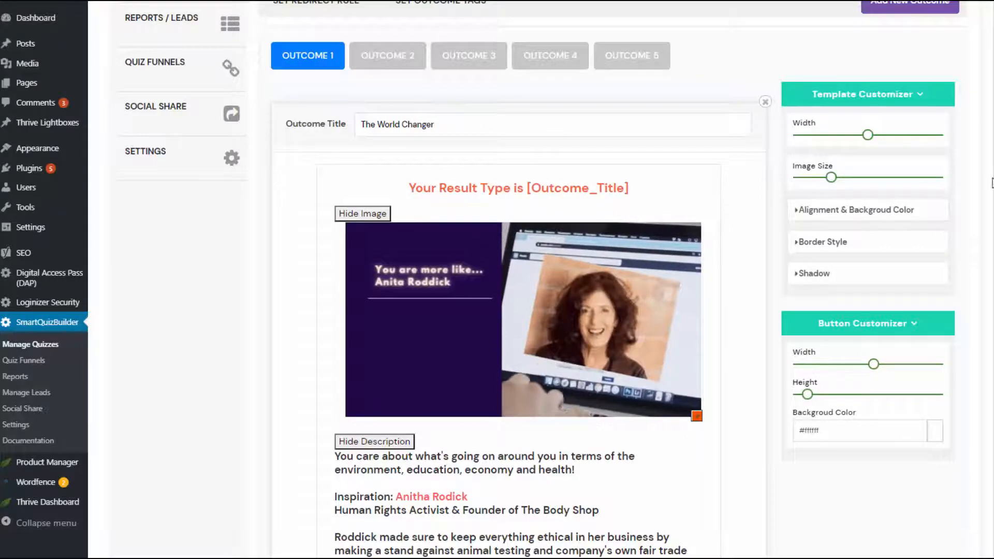
- Inspect The World Changer outcome's editable description and select its CONTINUE button text to find the link option
scroll(522, 364, "down", 2)
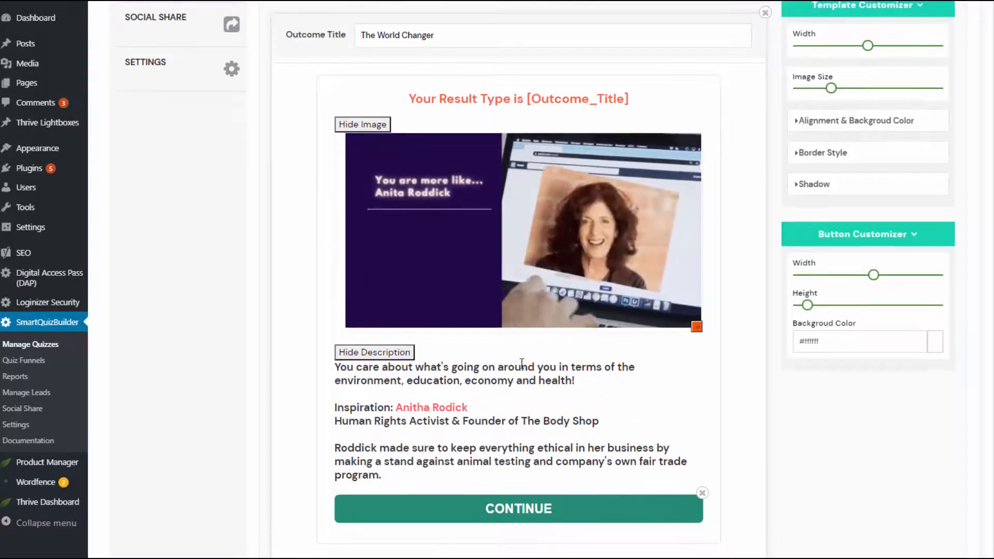
left_click(522, 365)
left_click(322, 427)
left_click(340, 435)
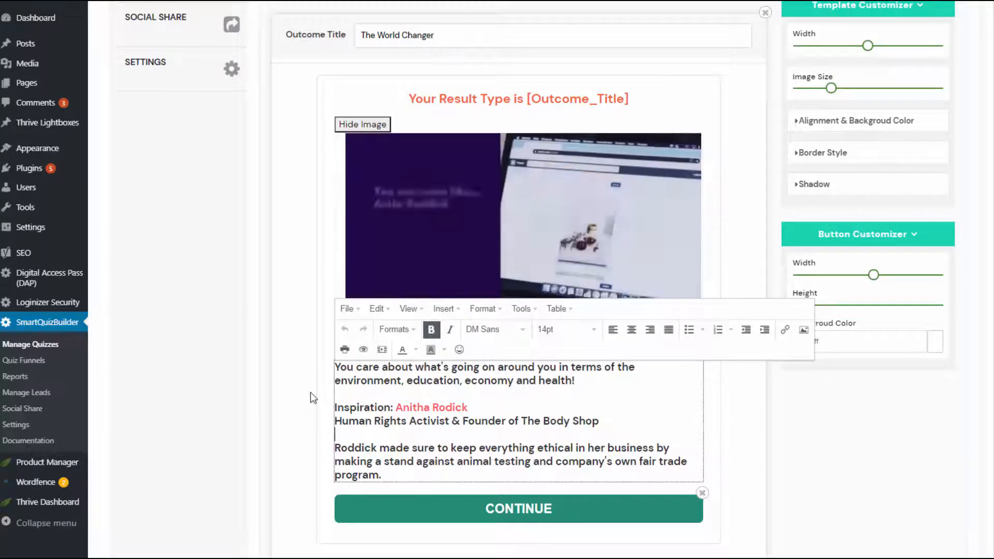
double_click(519, 508)
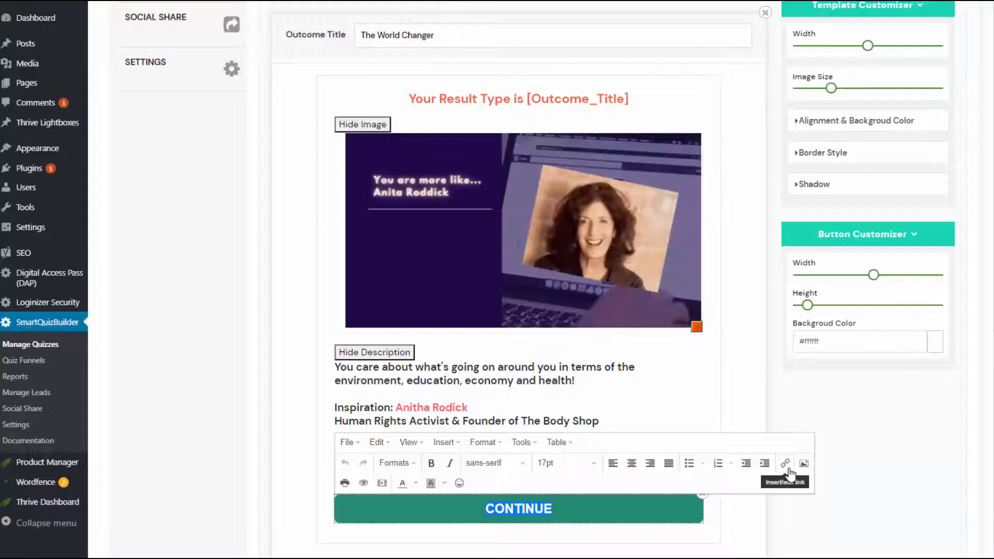
scroll(789, 472, "up", 3)
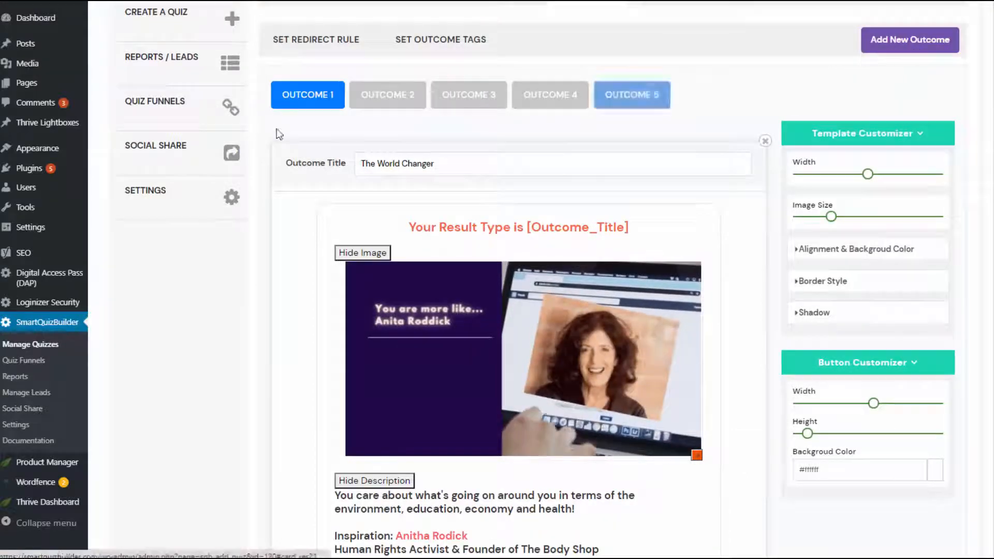
- Look through outcomes 2 to 5 of the entrepreneur quiz
left_click(409, 98)
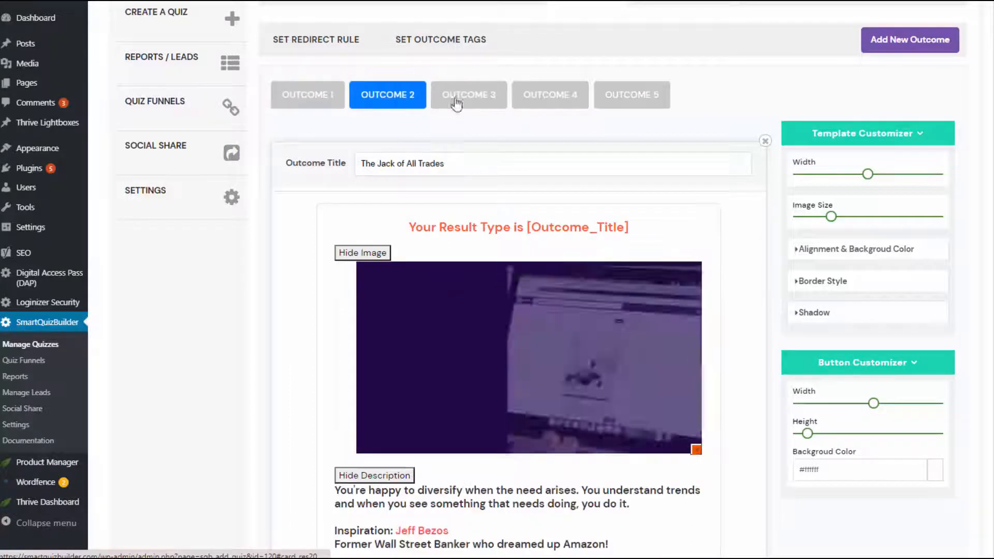
left_click(455, 103)
left_click(548, 99)
left_click(631, 99)
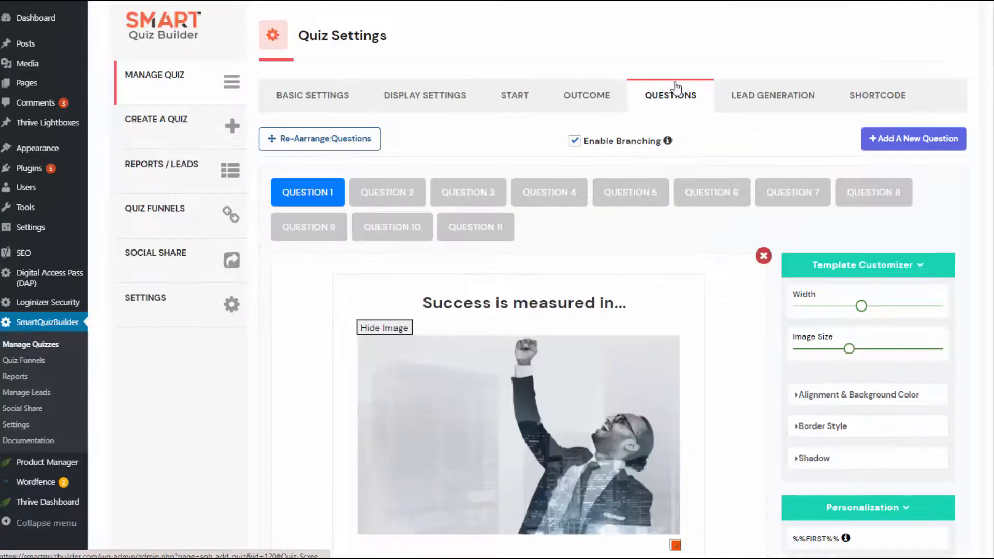
- Open the quiz's questions and inspect the editable title and image of question 1, "Success is measured in..."
scroll(725, 233, "up", 2)
left_click(673, 93)
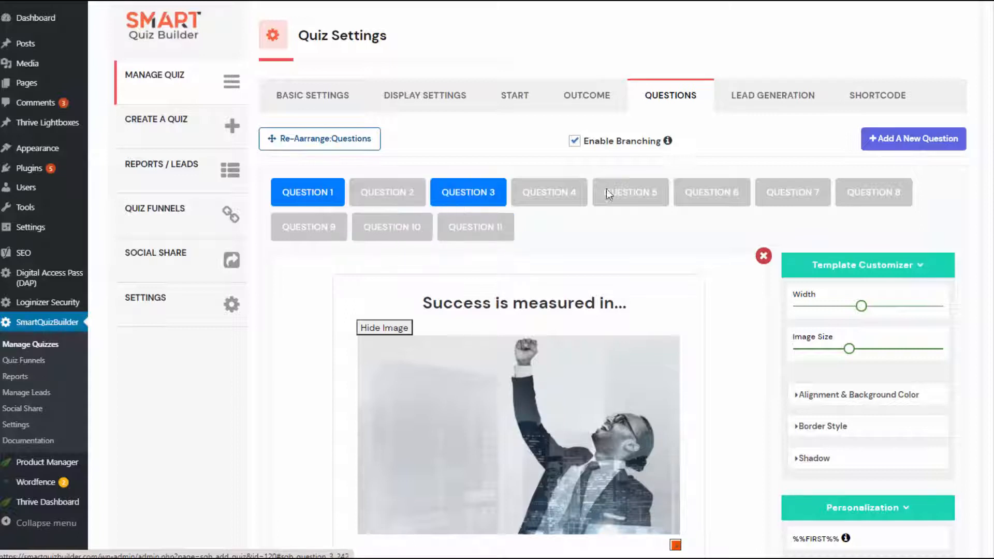
mouse_move(671, 146)
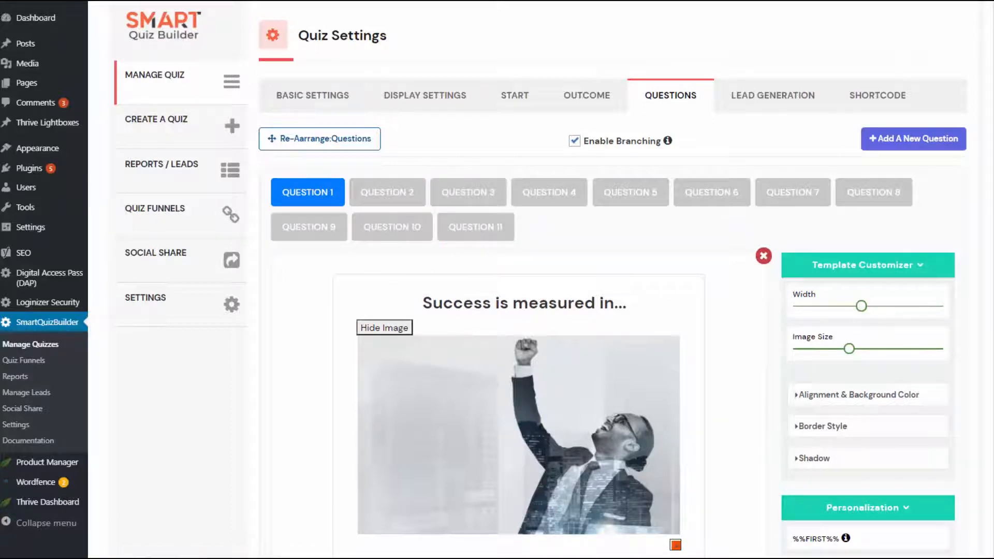
scroll(990, 274, "down", 4)
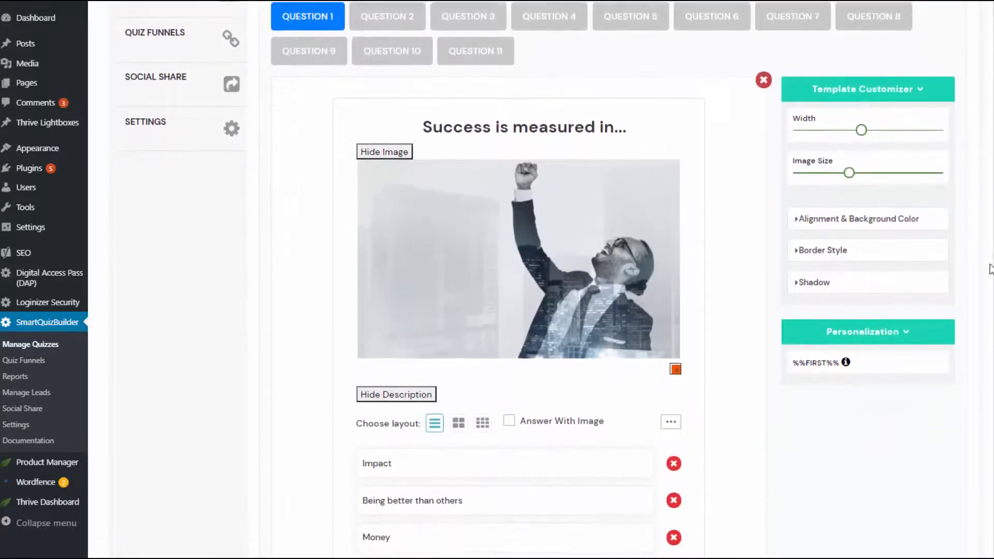
left_click(542, 107)
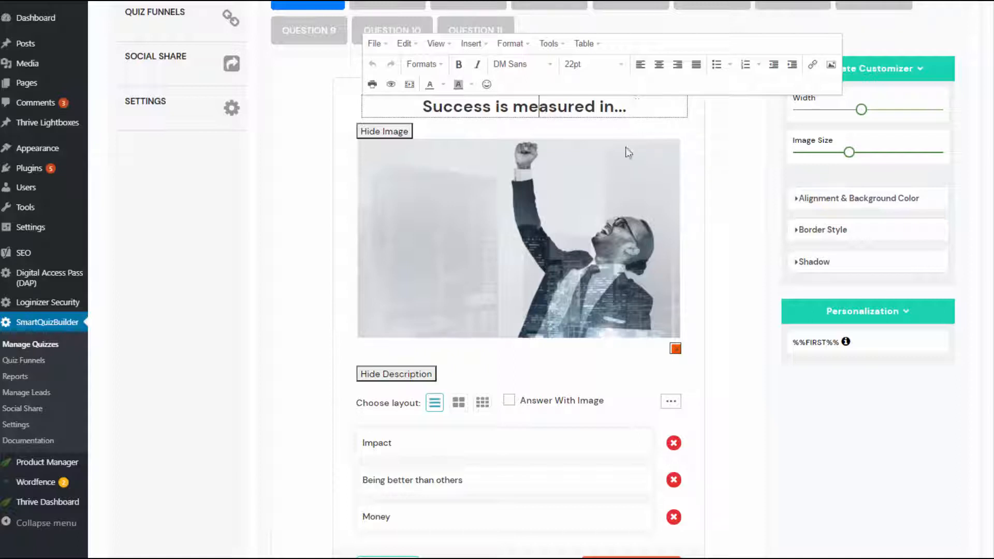
mouse_move(610, 225)
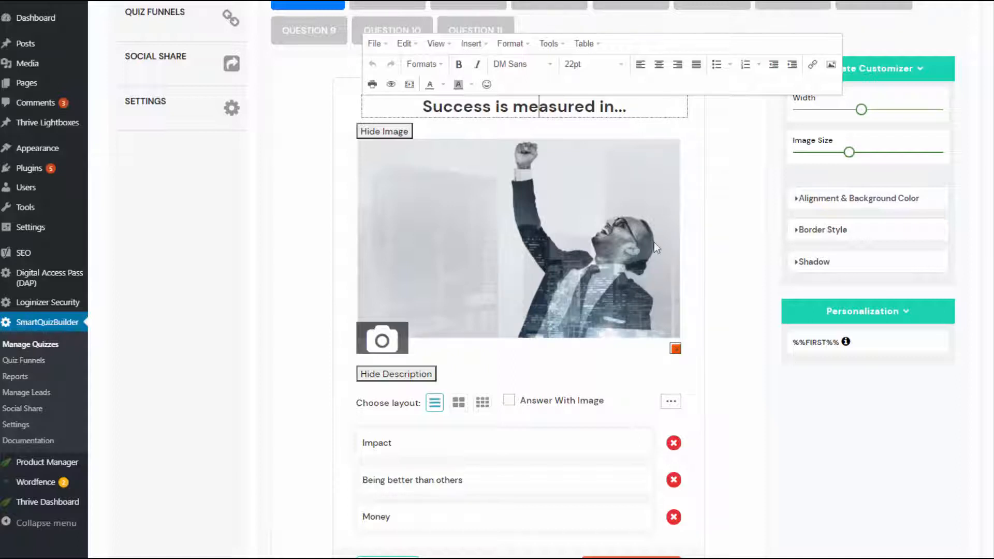
- Toggle question 1's image off and back on, and hide its description
left_click(401, 133)
left_click(400, 133)
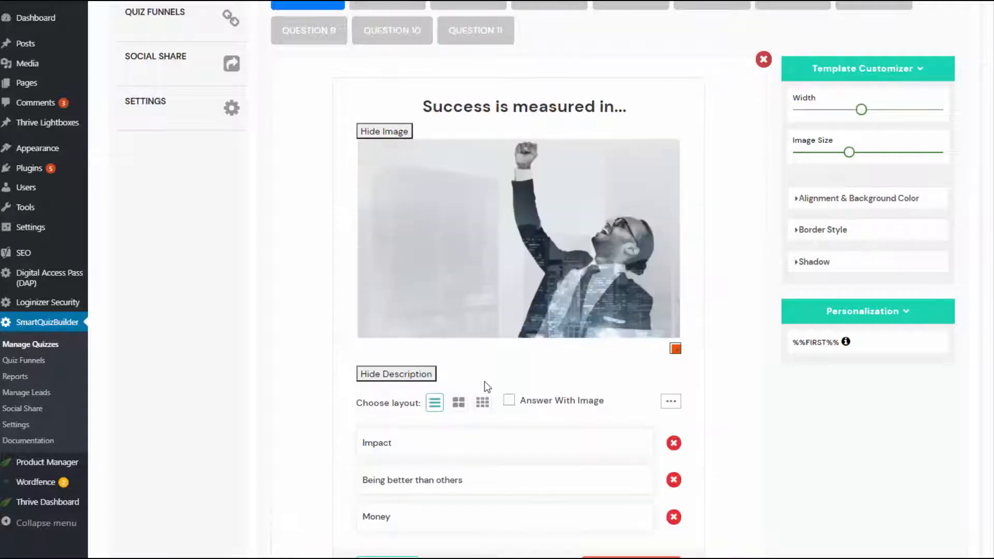
left_click(387, 378)
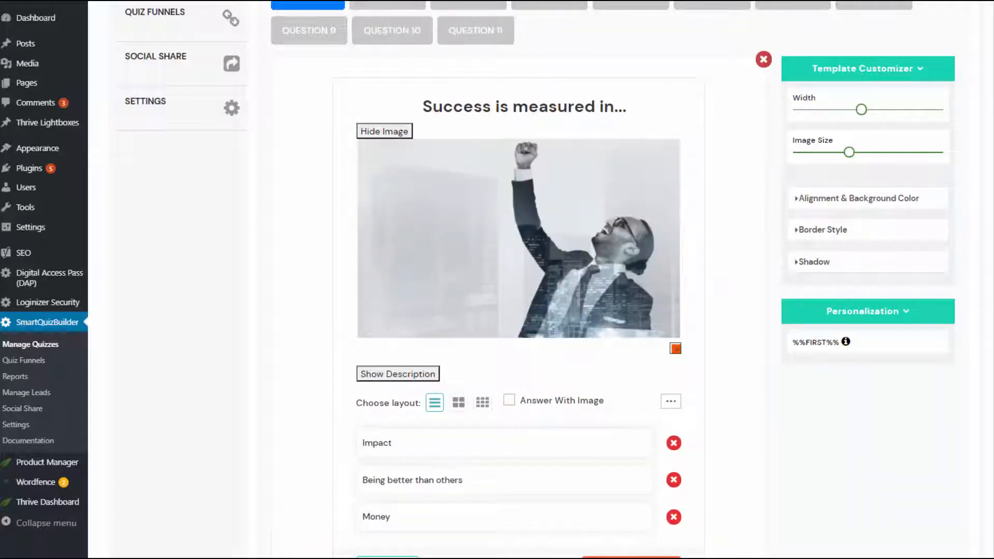
- Try the two-column answer layout and the Answer With Image option on question 1
scroll(381, 341, "down", 2)
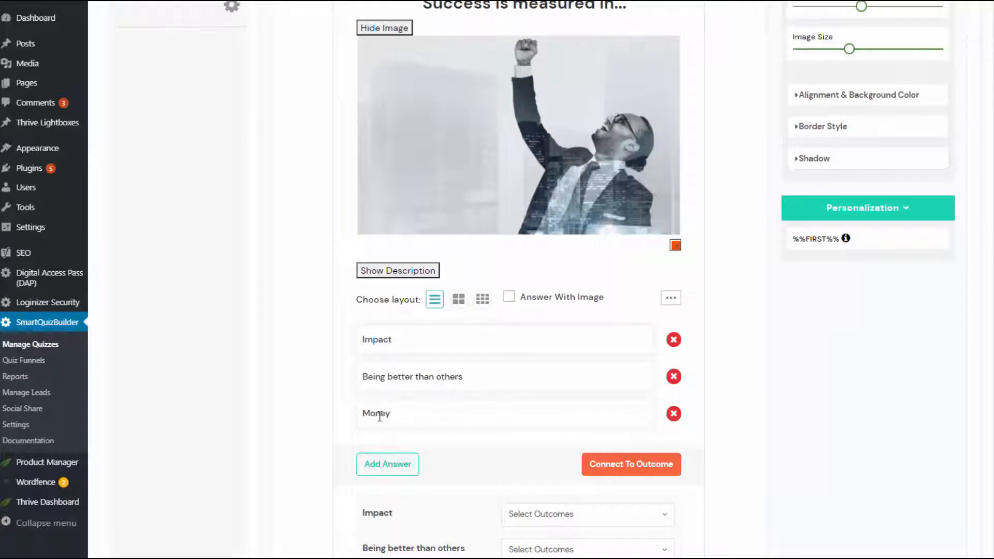
scroll(992, 329, "down", 1)
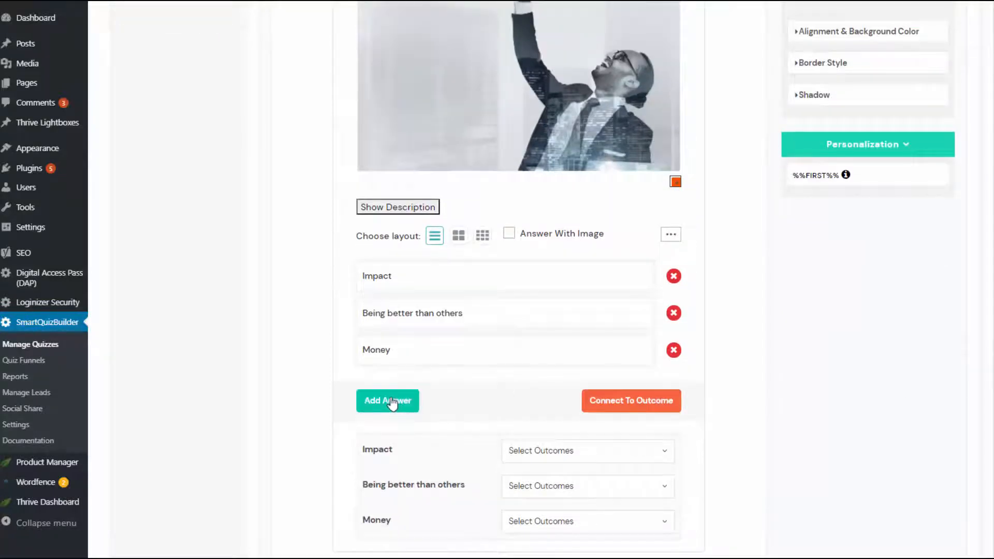
left_click(459, 236)
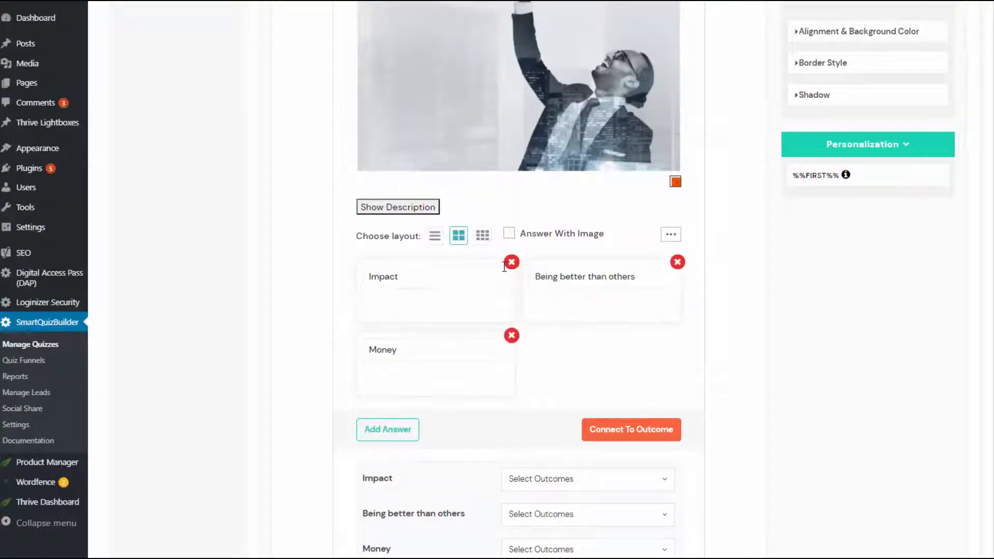
double_click(510, 238)
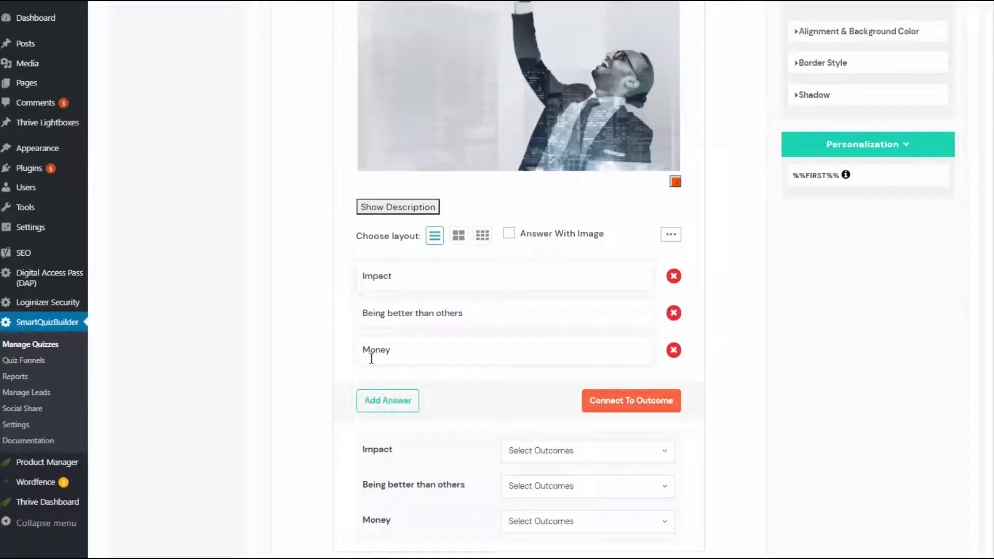
- Inspect question 1's answer-to-outcome connections and open the outcome choices for the Impact answer
scroll(598, 344, "down", 1)
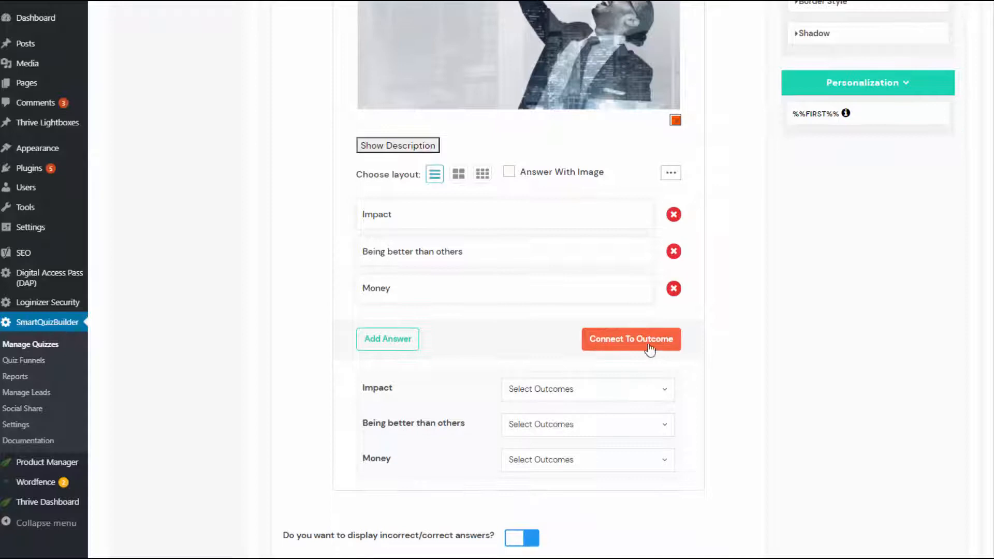
scroll(700, 377, "down", 1)
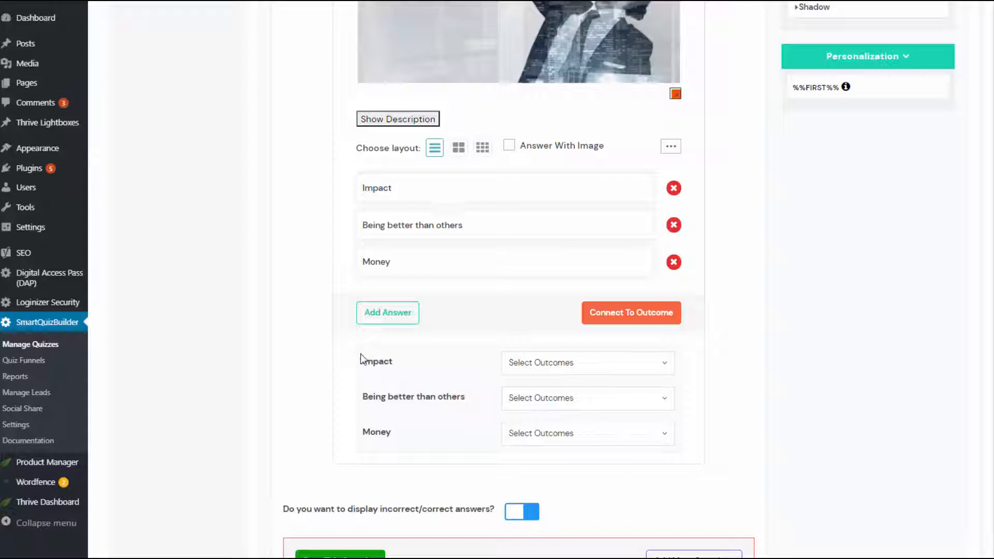
left_click(611, 369)
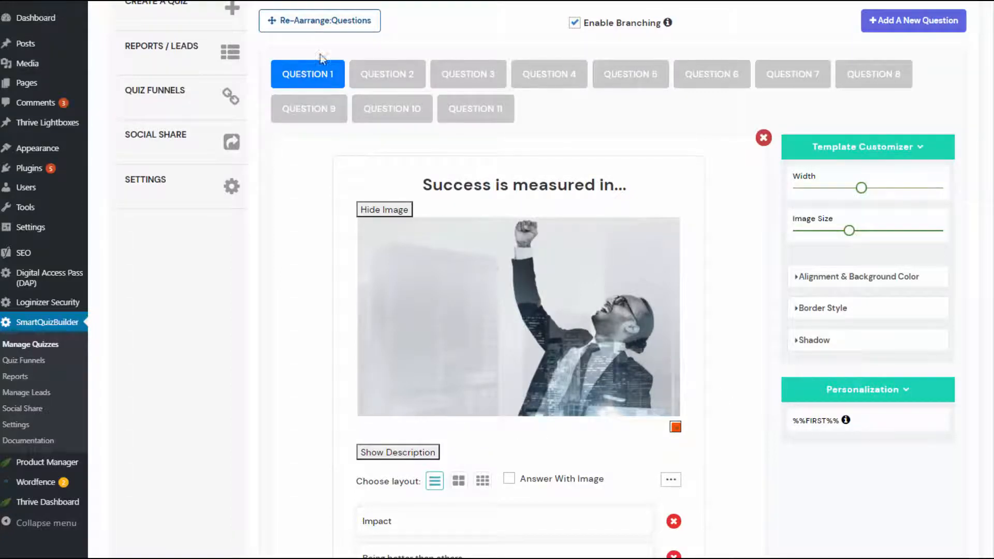
- Look through the quiz's other questions, including questions 2 to 6 and question 11
left_click(386, 74)
left_click(471, 84)
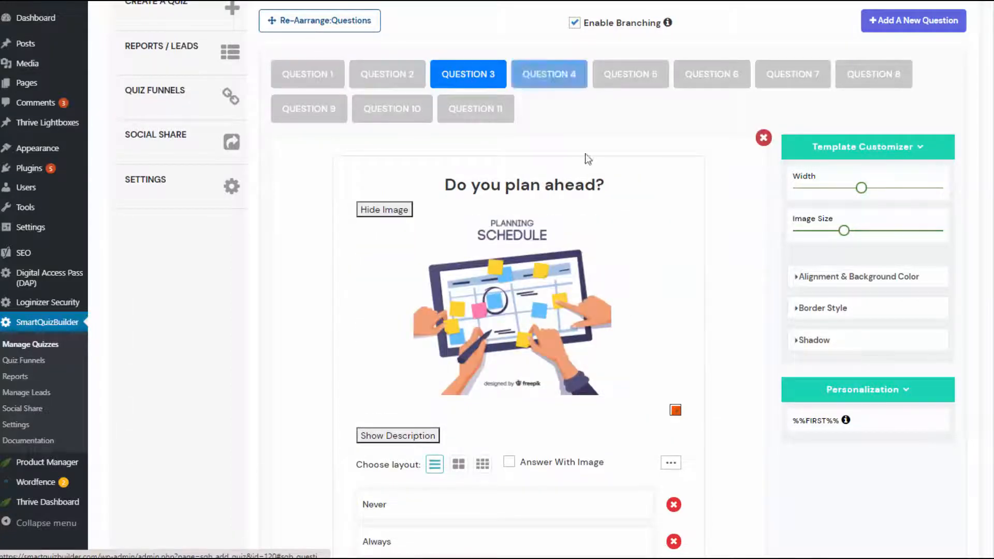
left_click(550, 77)
left_click(630, 75)
left_click(701, 81)
left_click(475, 109)
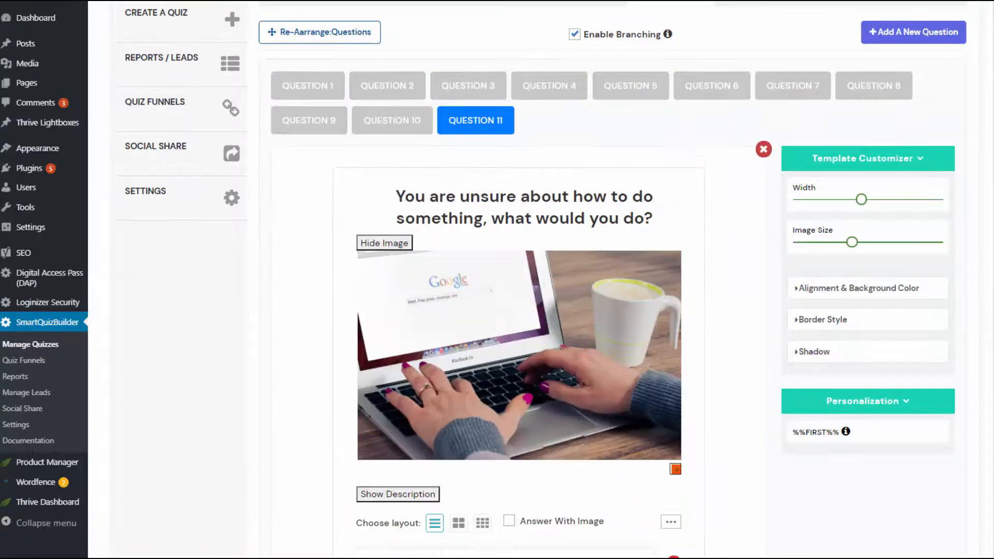
- Check the Enable Branching option and open the quiz's Lead Generation opt-in form
scroll(646, 141, "up", 3)
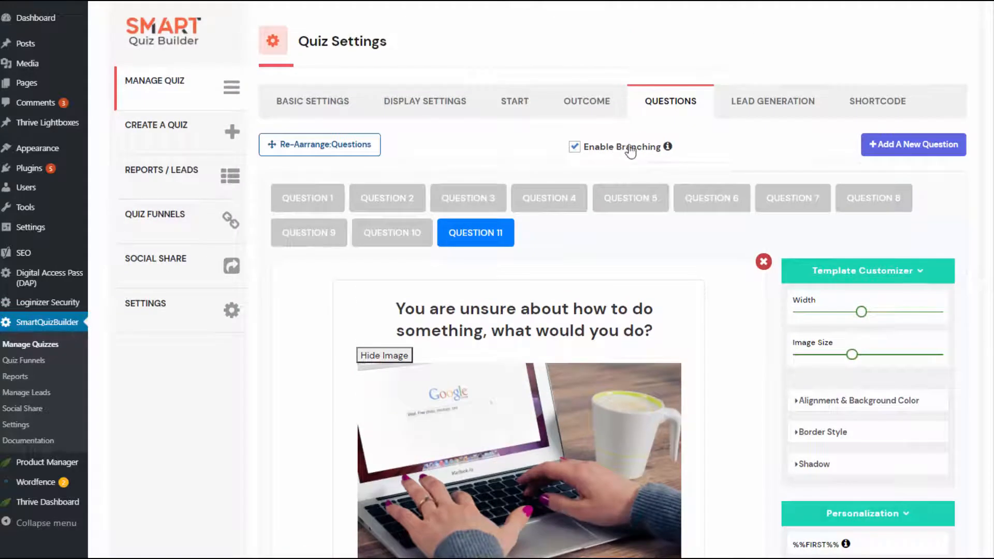
left_click(755, 107)
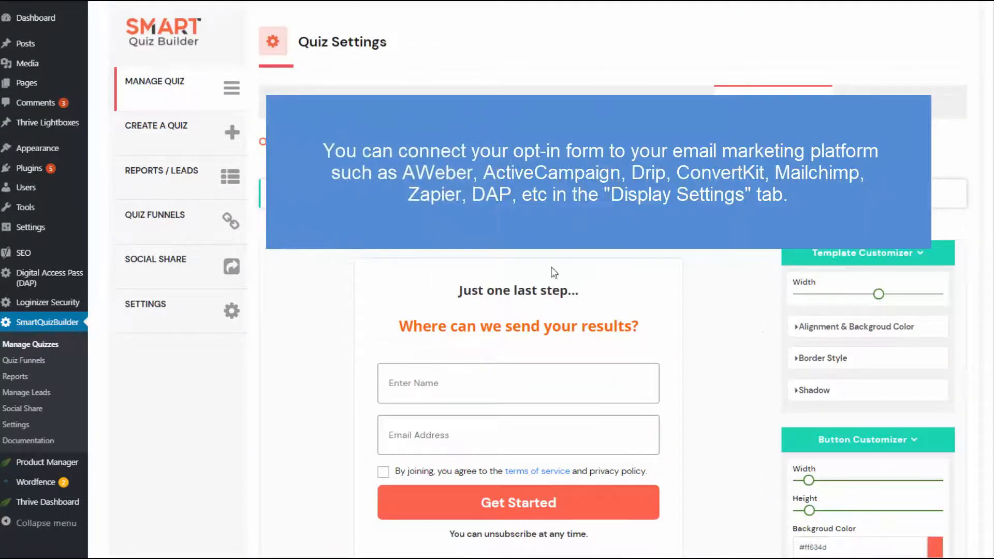
- Try redirecting The World Changer outcome to a different page and open the quiz's outcome tag settings
scroll(518, 263, "down", 1)
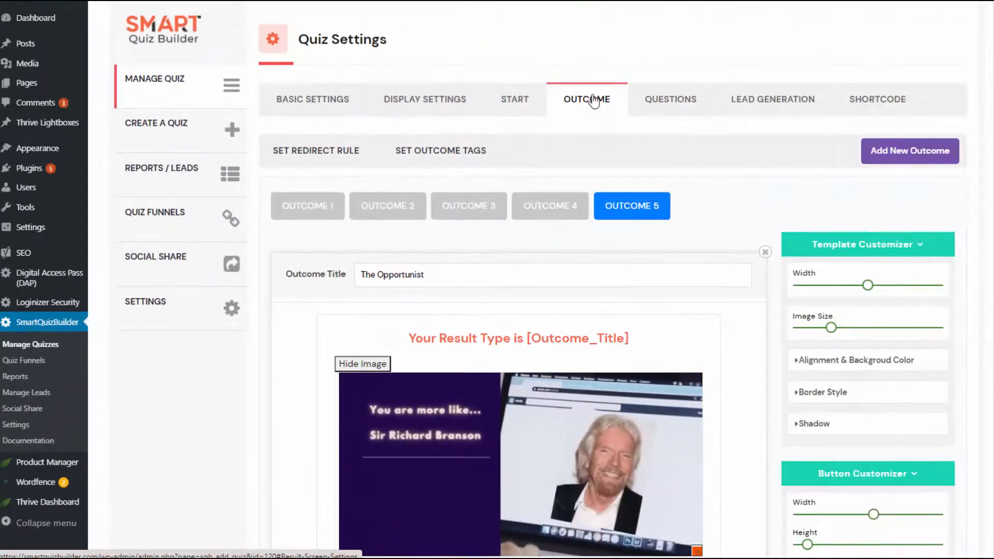
left_click(341, 154)
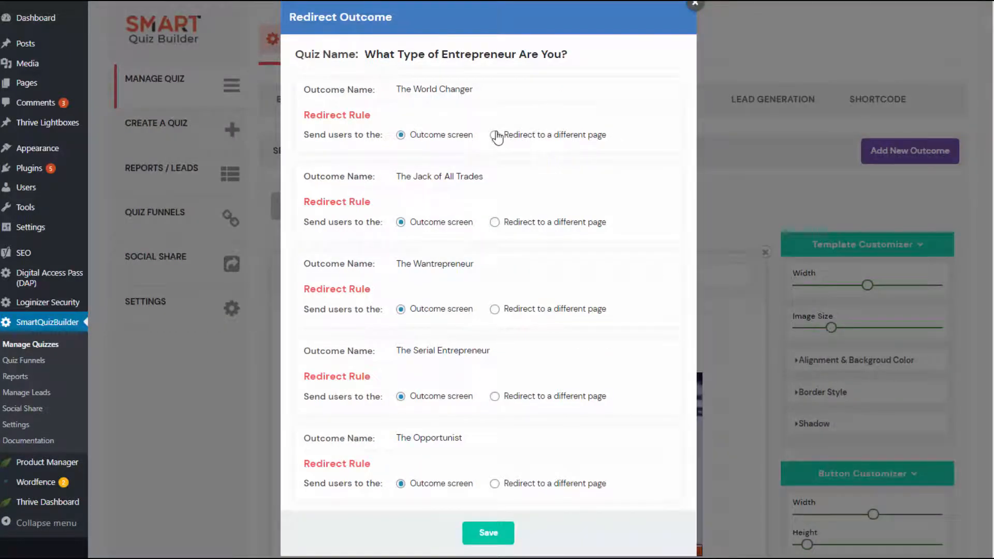
left_click(494, 135)
left_click(462, 161)
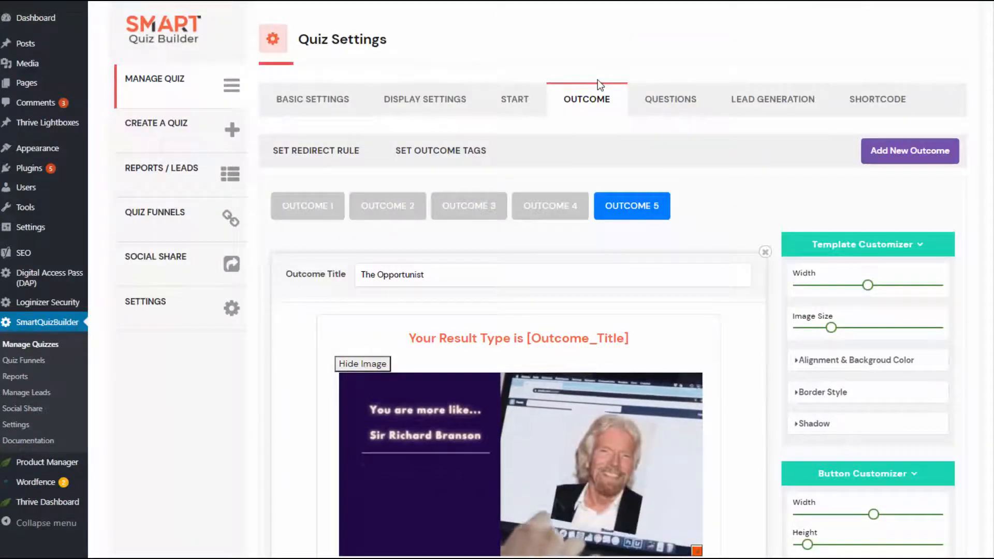
left_click(425, 153)
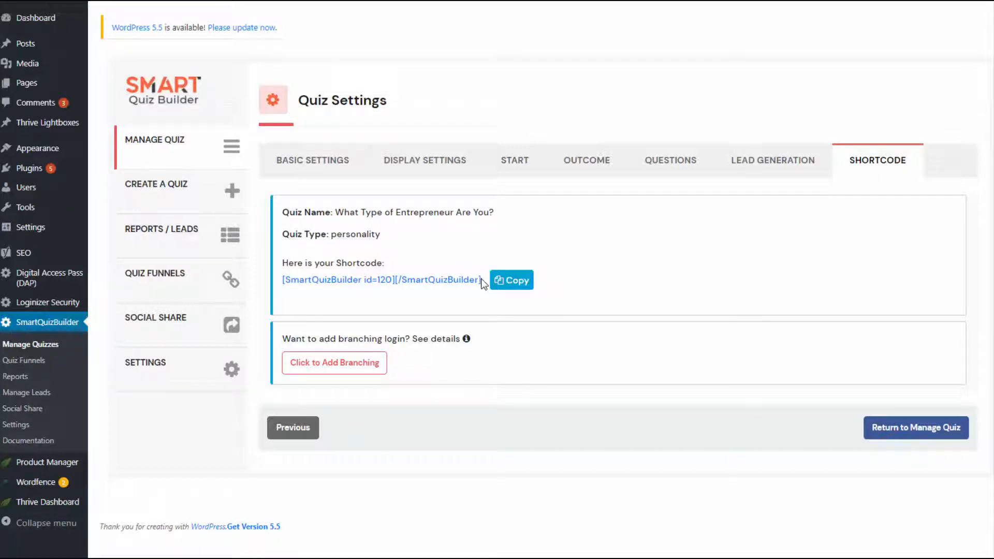
- Copy the entrepreneur quiz's shortcode and open its branching funnel
left_click(510, 283)
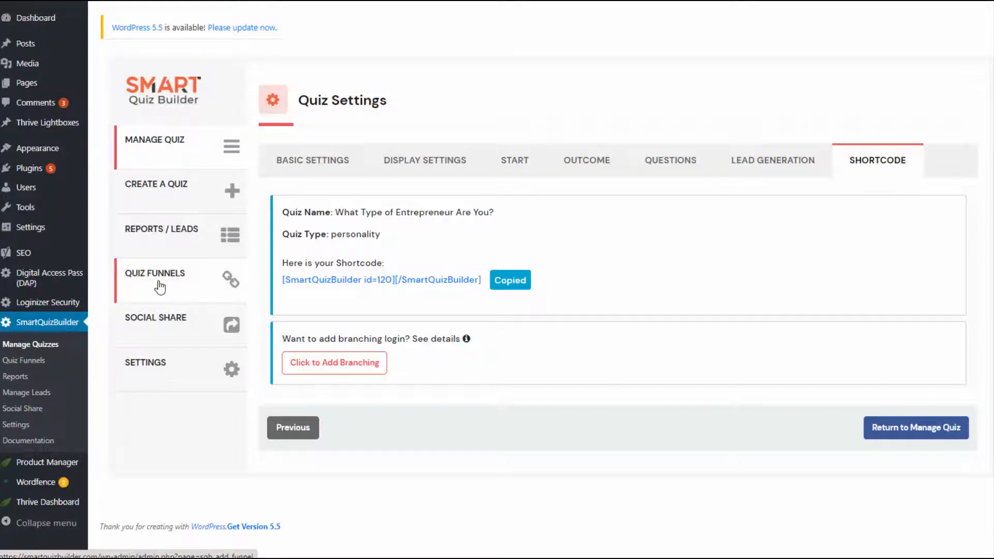
left_click(303, 362)
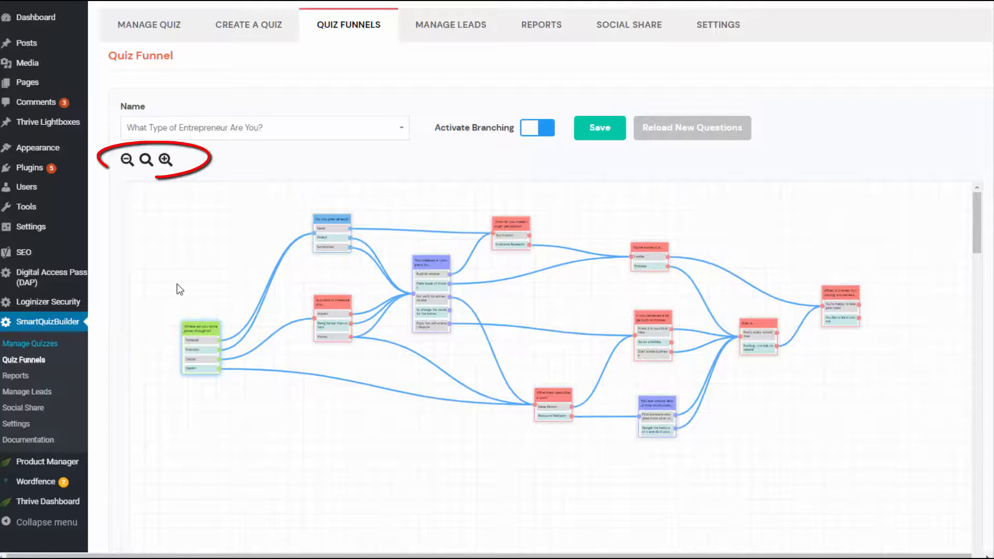
- Enlarge the funnel diagram and reposition the "Where do you write down thoughts?" and "What best describes you?" question boxes
left_click(165, 160)
left_click(165, 160)
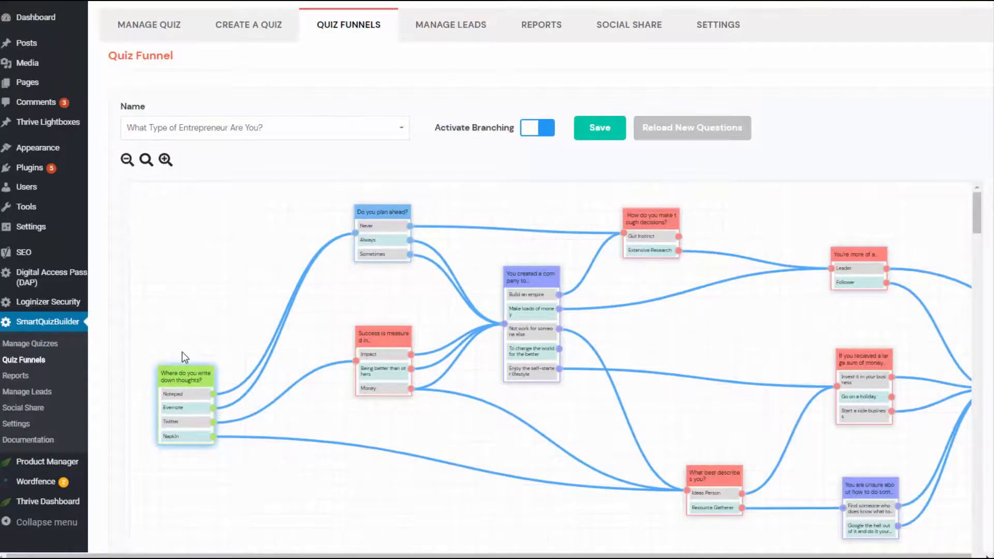
left_click_drag(184, 373, 170, 323)
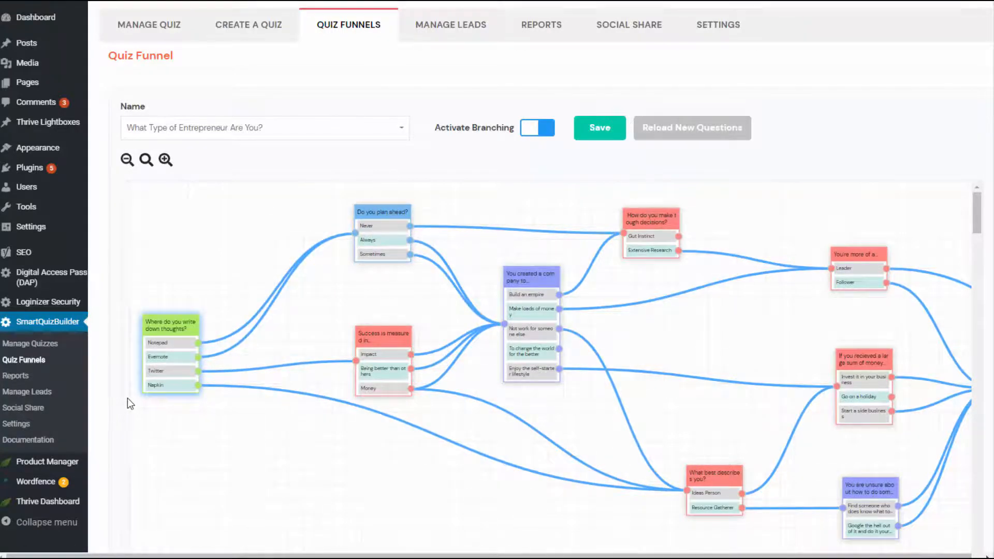
left_click_drag(707, 496, 581, 509)
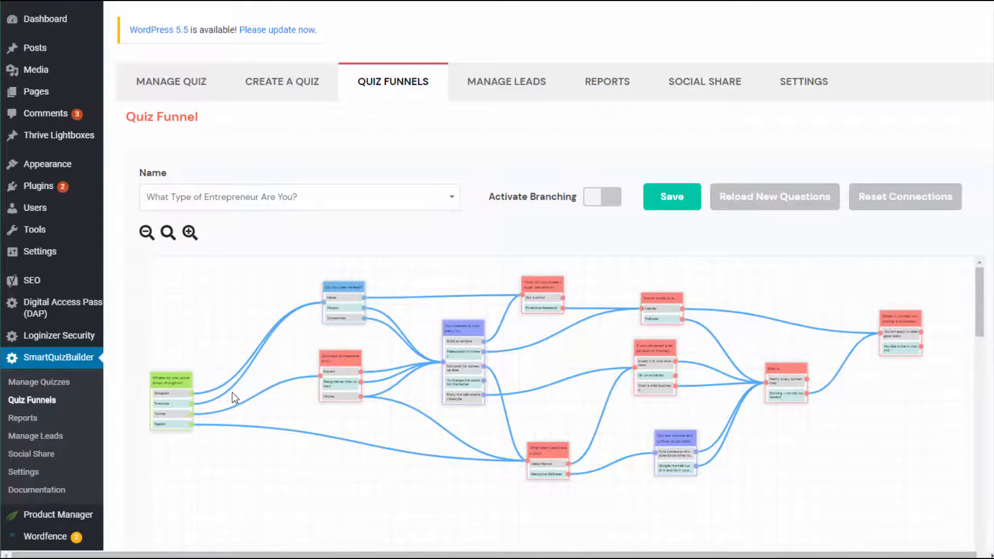
- Remove the Notepad answer's connection to "Do you plan ahead?" and connect it to the "Success is measured in..." question
left_click(198, 399)
left_click(201, 397)
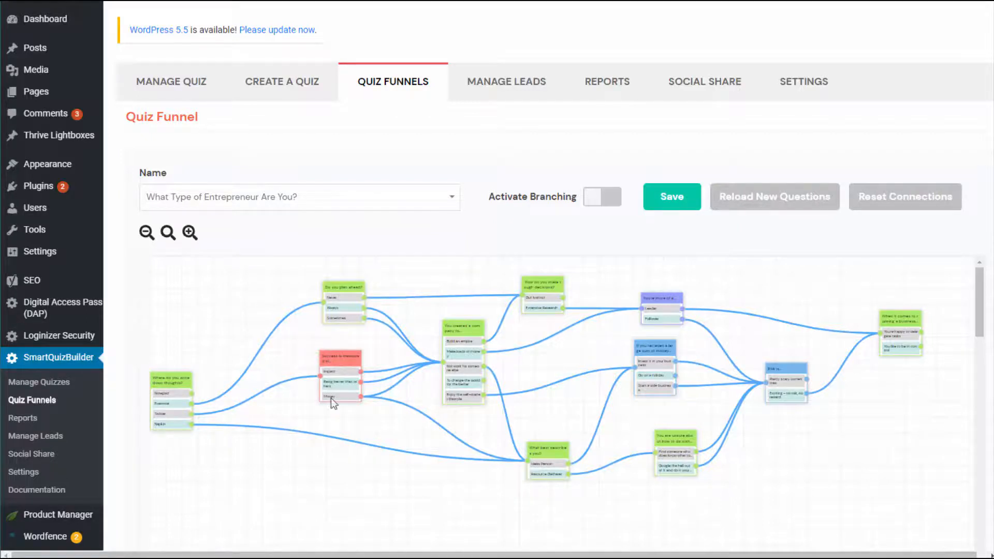
left_click_drag(191, 392, 322, 378)
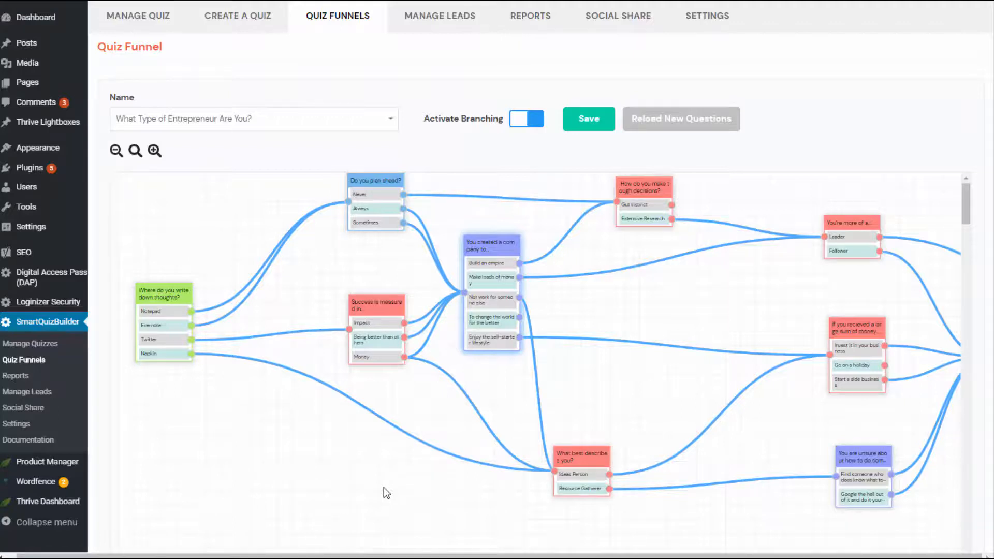
scroll(610, 335, "down", 1)
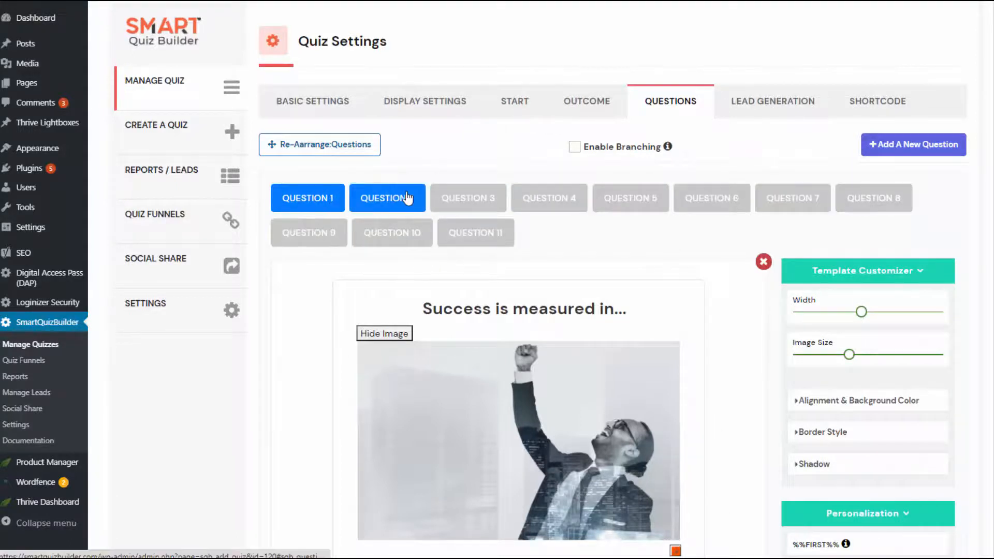
- Move the "Success is measured in..." question below "Where do you write down thoughts?" and enable branching
left_click(325, 145)
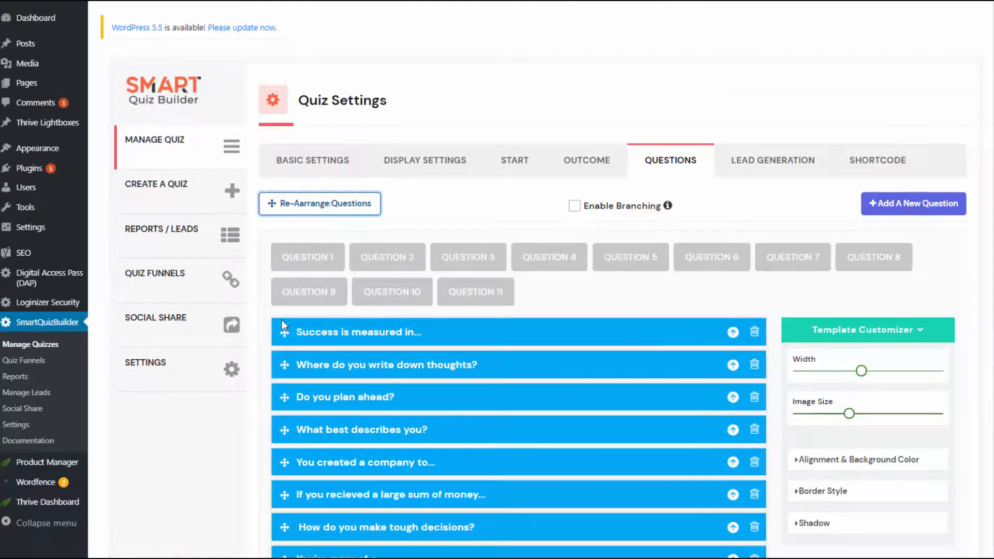
left_click_drag(284, 332, 280, 374)
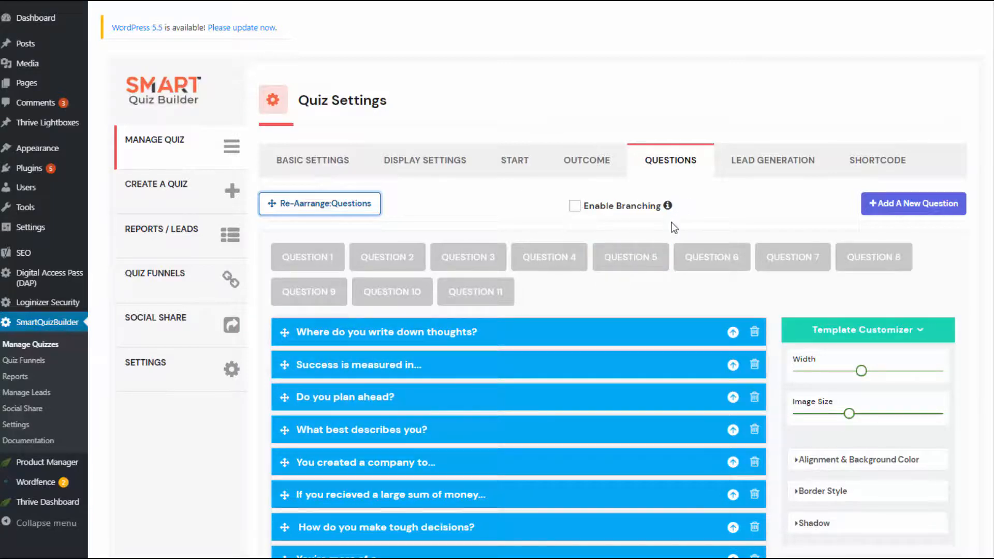
left_click(574, 206)
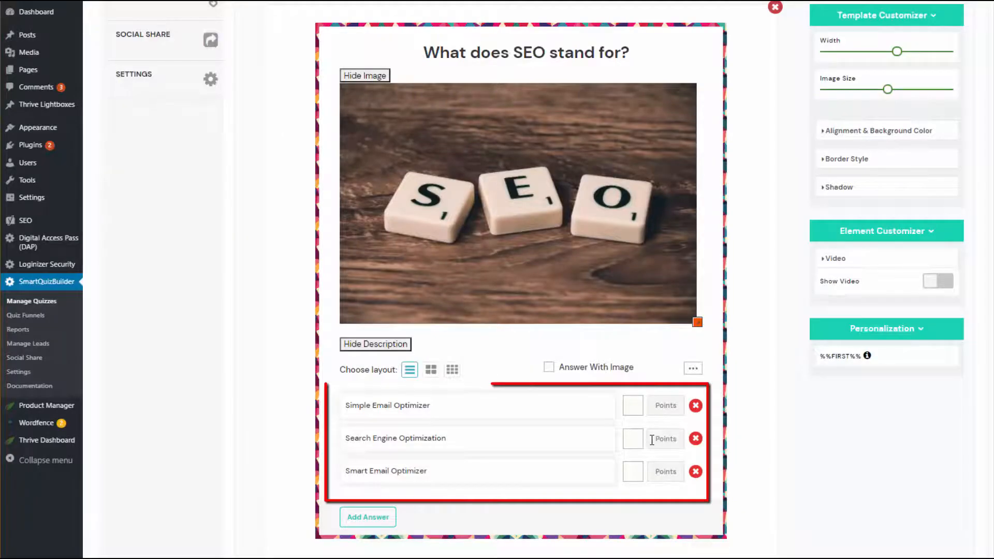
- Open the points value of the Search Engine Optimization answer for editing in the SEO question
left_click(640, 440)
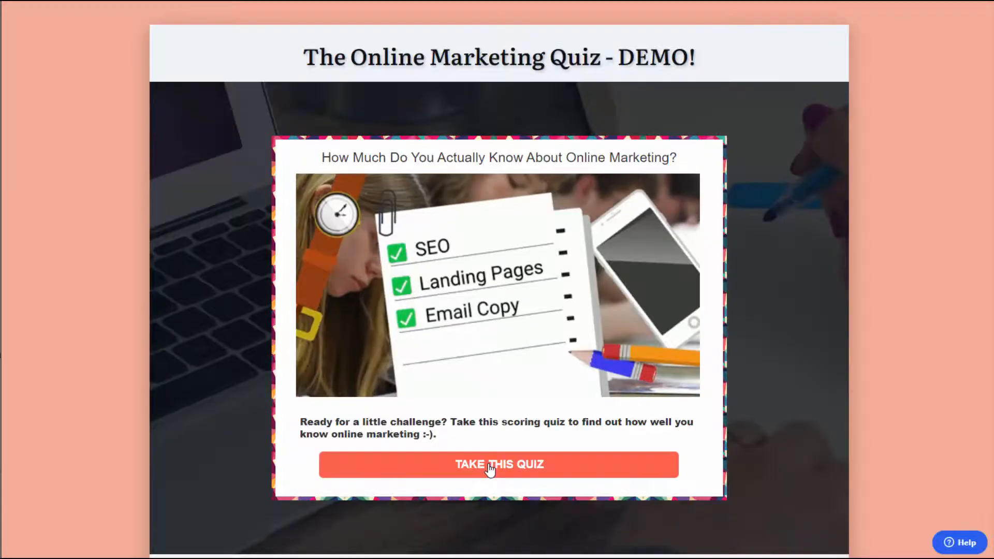
- Take the Online Marketing demo quiz, answering Search Engine Optimization and Consideration on its first two questions, and submit the opt-in form
left_click(490, 469)
scroll(476, 445, "down", 2)
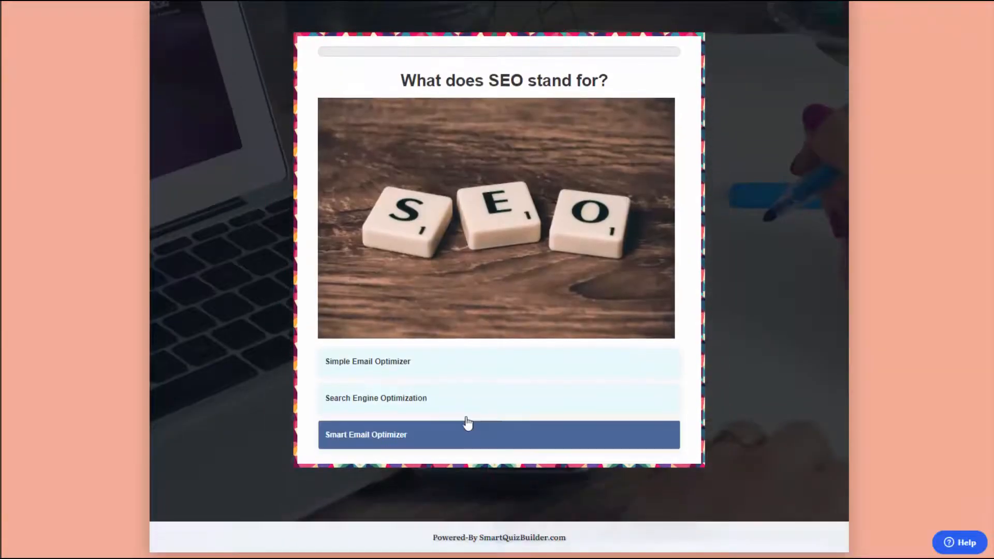
left_click(474, 411)
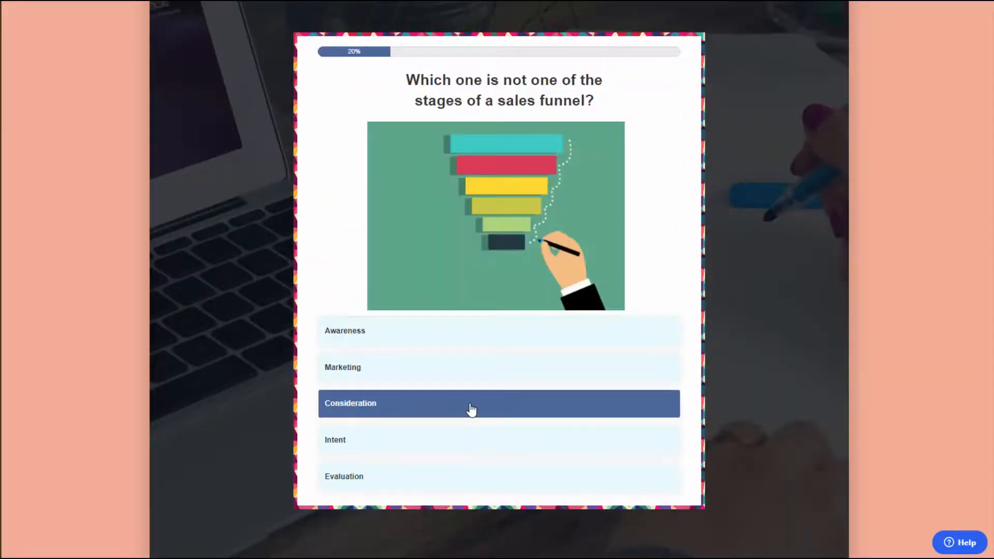
left_click(470, 409)
left_click(394, 297)
left_click(410, 321)
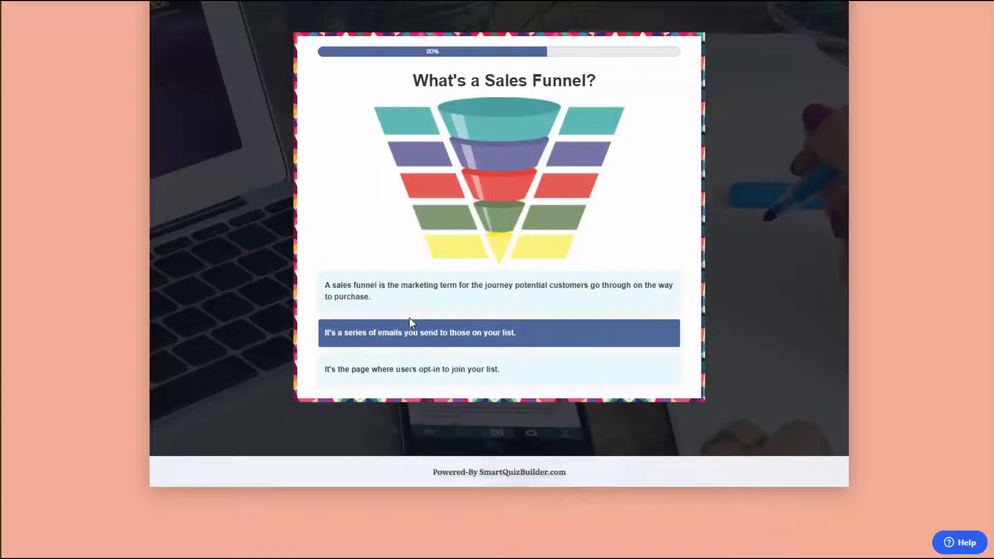
left_click(412, 295)
left_click(351, 248)
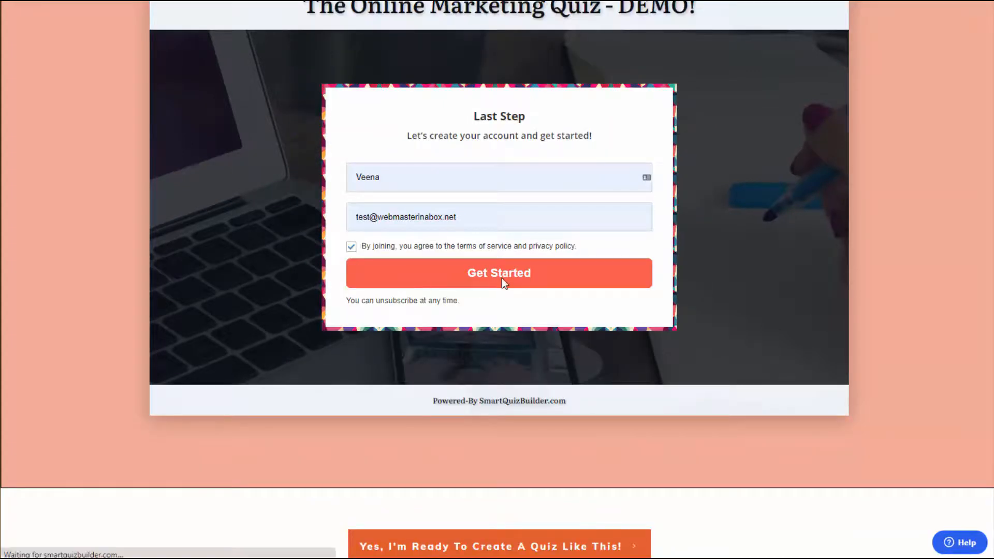
left_click(502, 279)
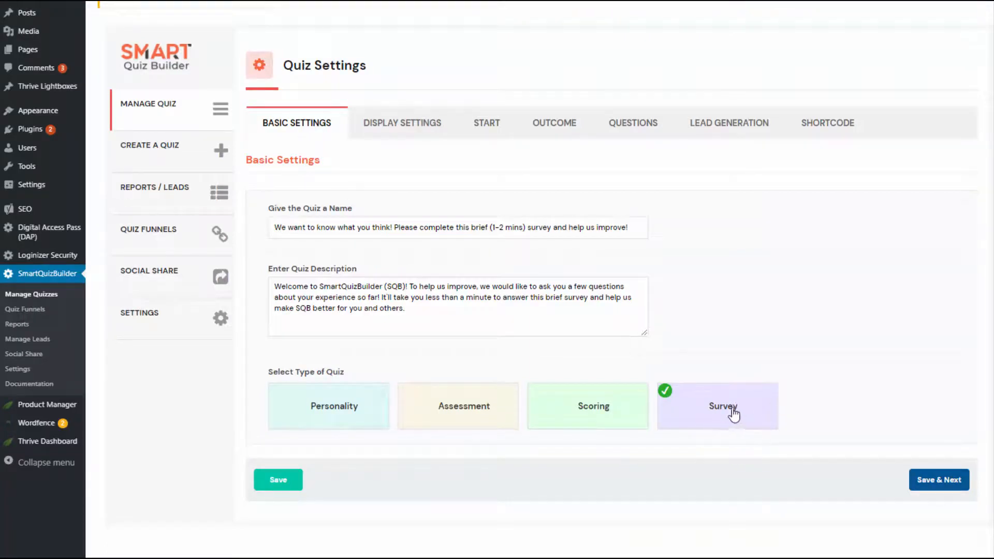
- Look over the survey's start screen and open its title text for editing
left_click(480, 136)
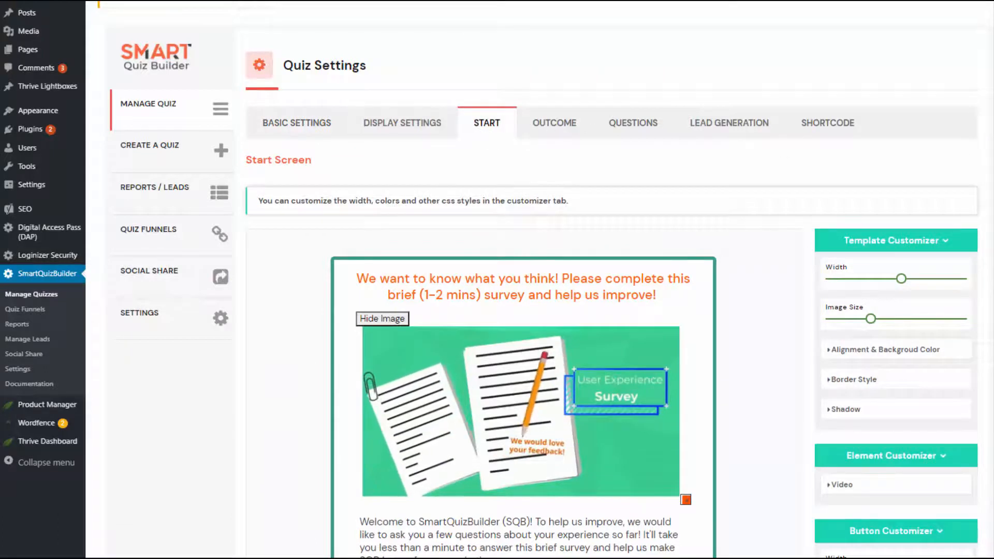
scroll(668, 46, "down", 1)
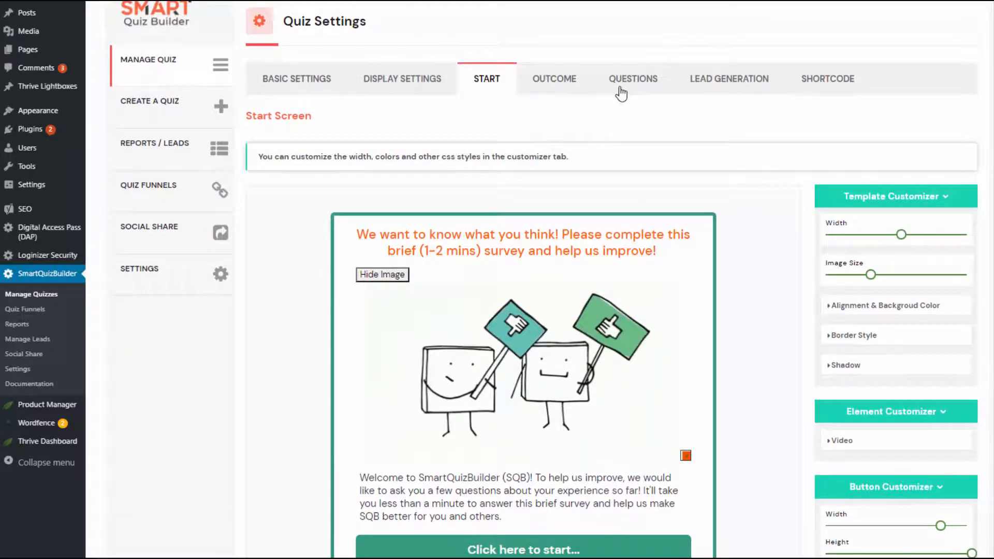
scroll(543, 280, "down", 1)
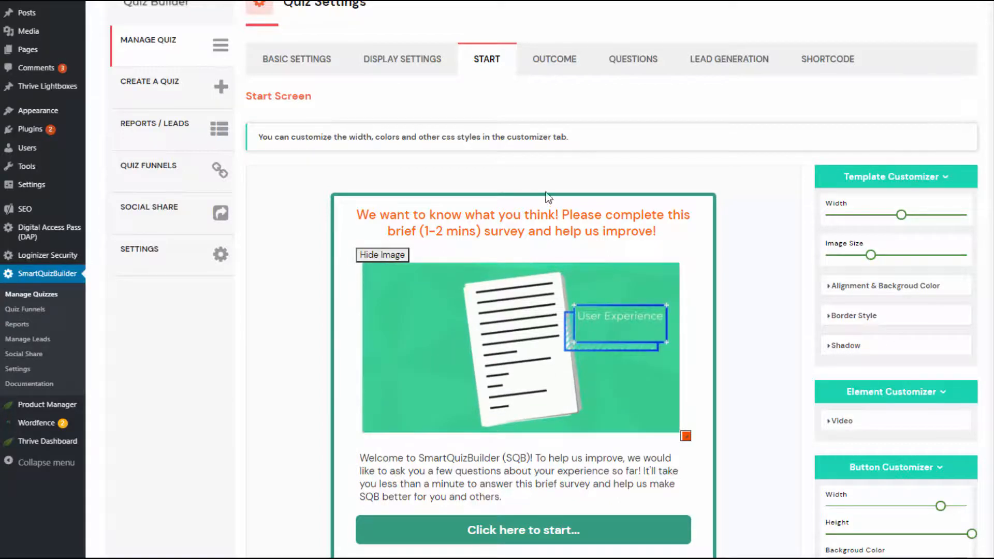
left_click(528, 232)
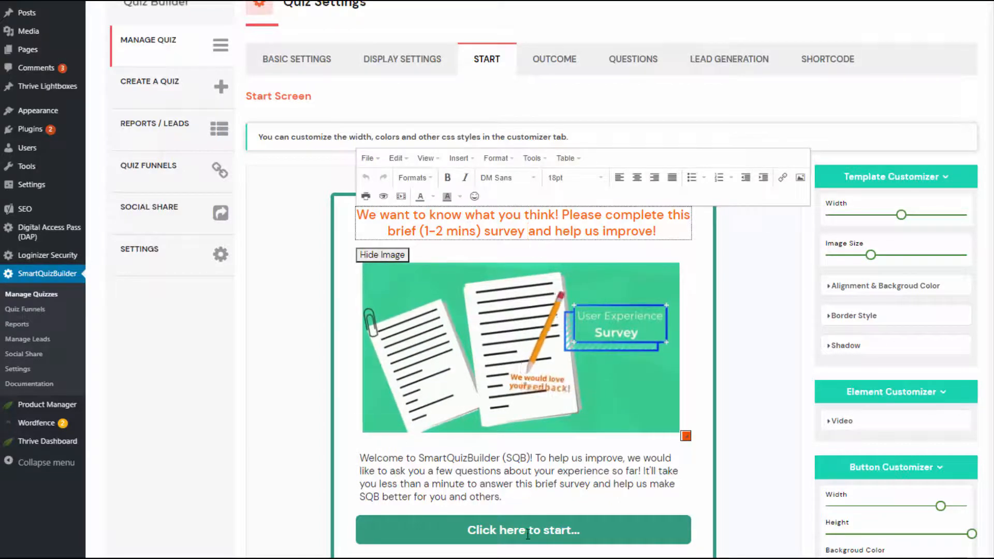
- Look over the survey's "Thank You!" outcome and open its heading text for editing
left_click(580, 52)
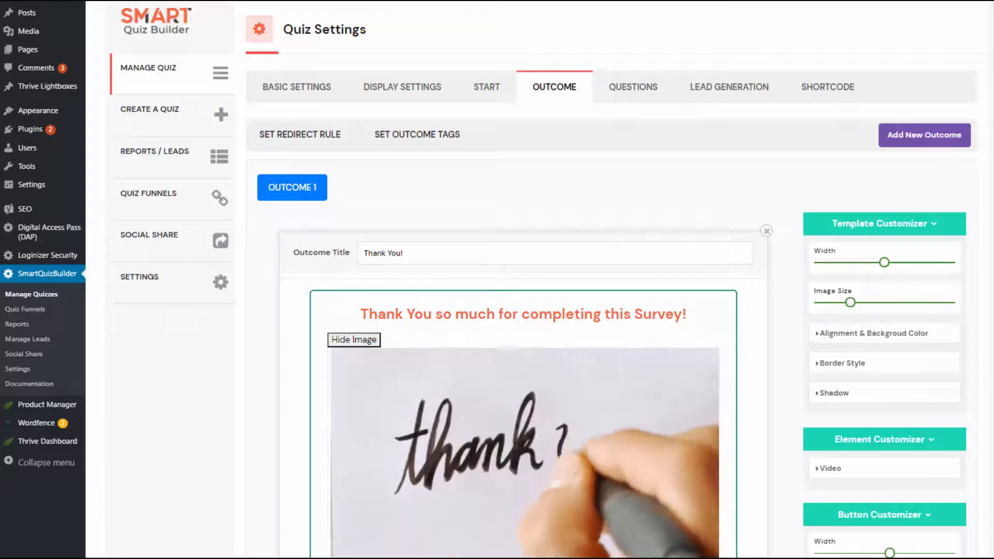
scroll(517, 311, "down", 3)
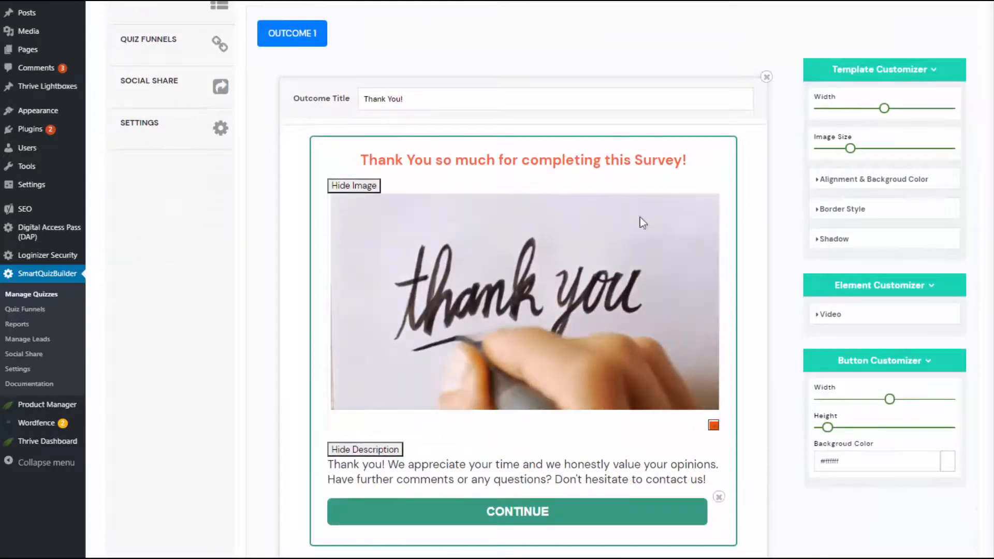
left_click(473, 160)
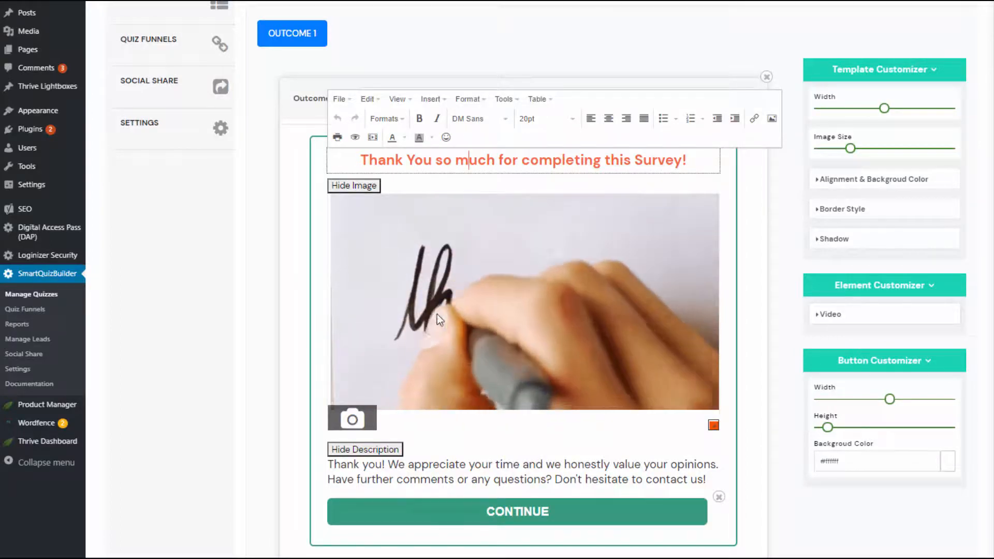
left_click(268, 293)
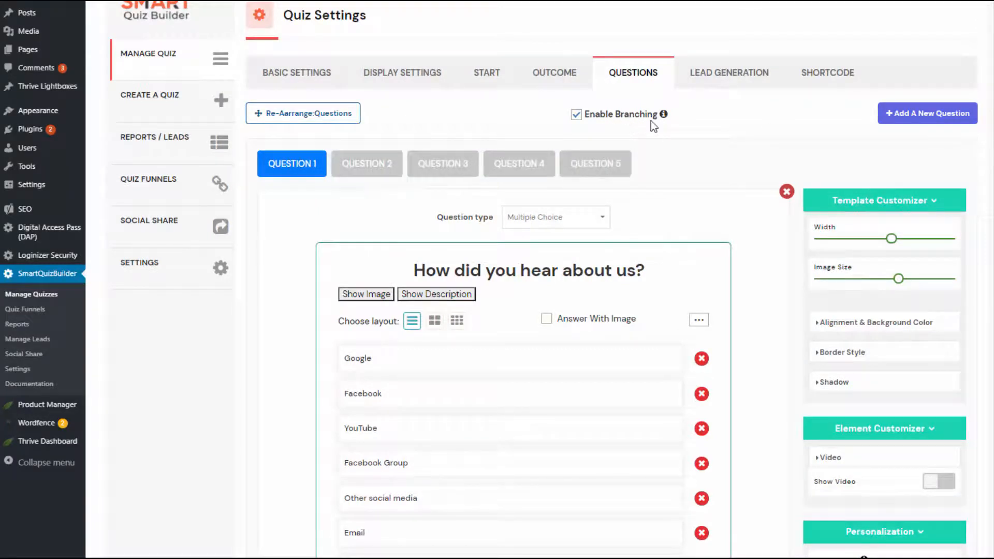
- Look through the answers of survey question 1 and view the text-type question 5
scroll(340, 244, "down", 2)
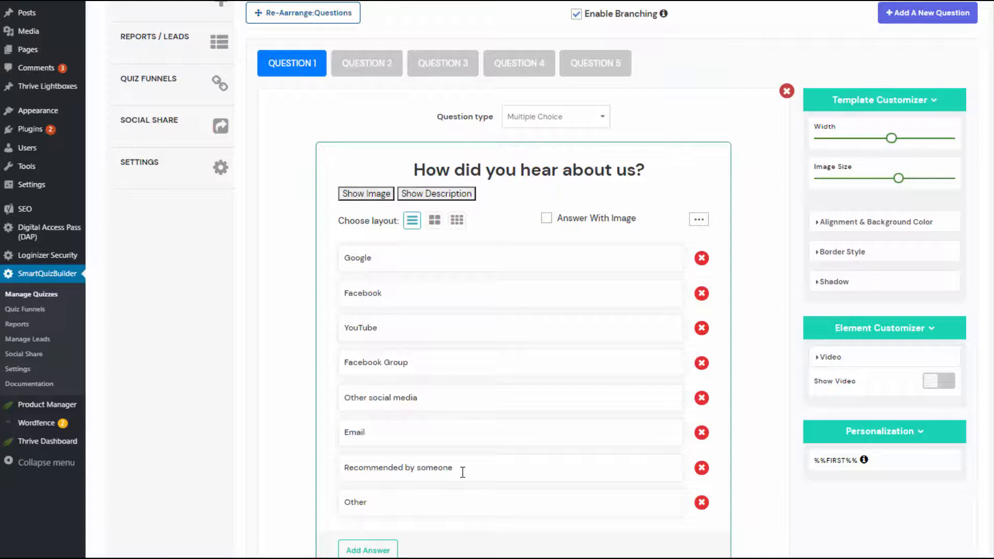
left_click(601, 65)
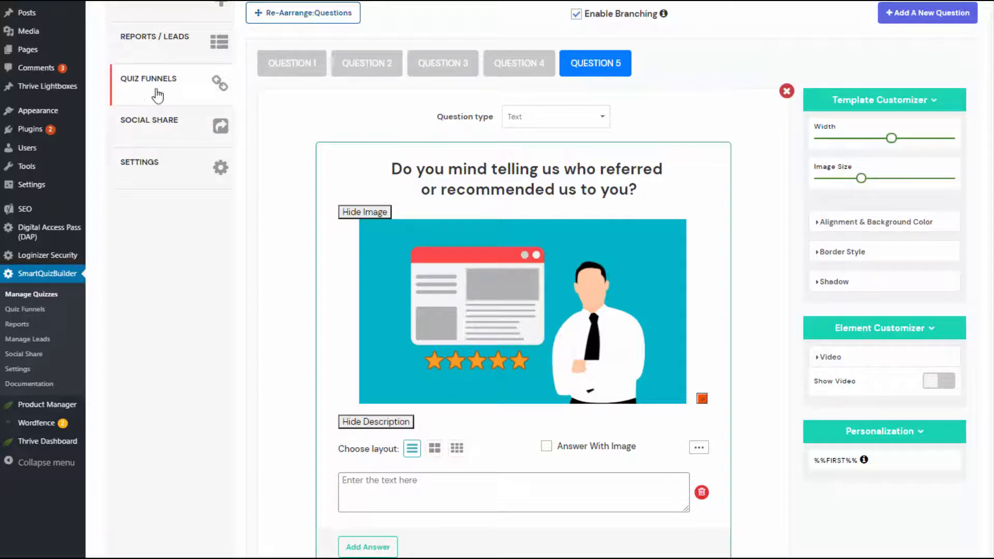
- Connect the "Other" answer to the "Did you find what you were looking for?" question and "Recommended by someone" to the referral question
mouse_move(546, 295)
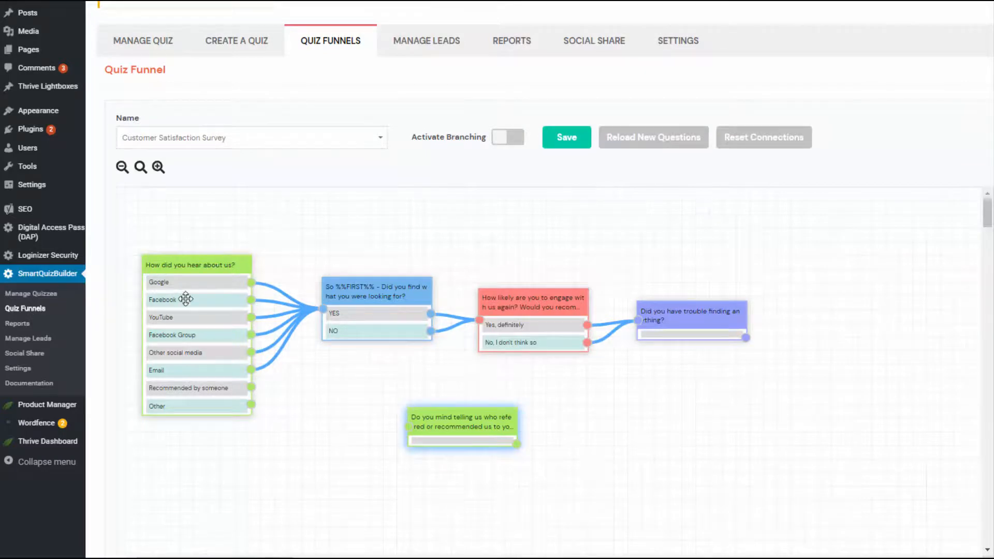
left_click_drag(253, 404, 322, 310)
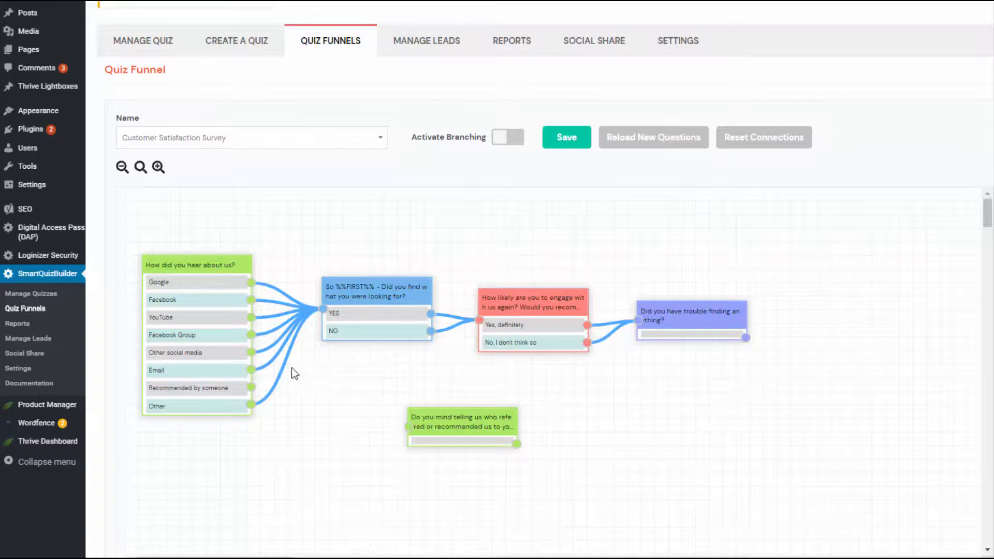
left_click_drag(252, 387, 409, 427)
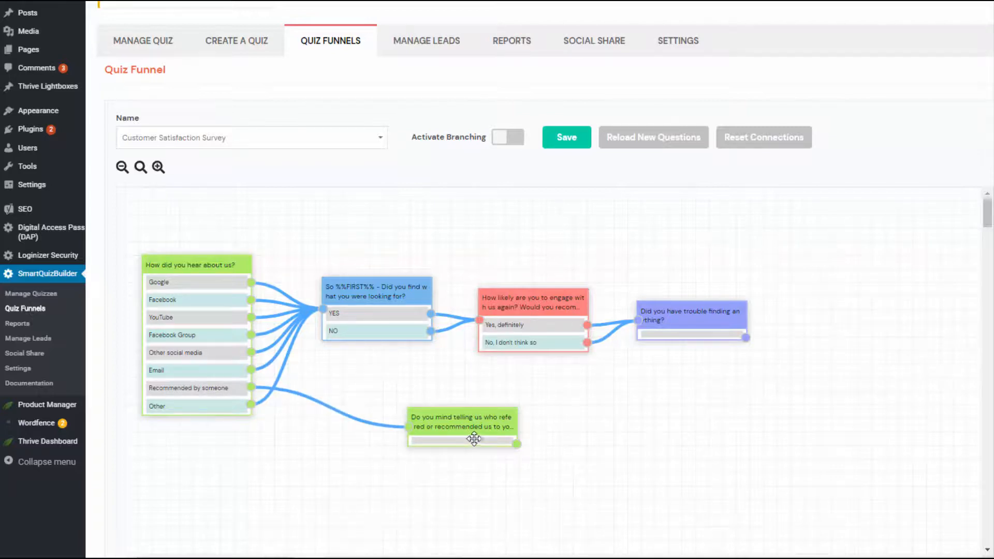
- Spread out the survey's question blocks and connect the referral question's output to the "Did you find what you were looking for?" question
left_click_drag(378, 300, 421, 280)
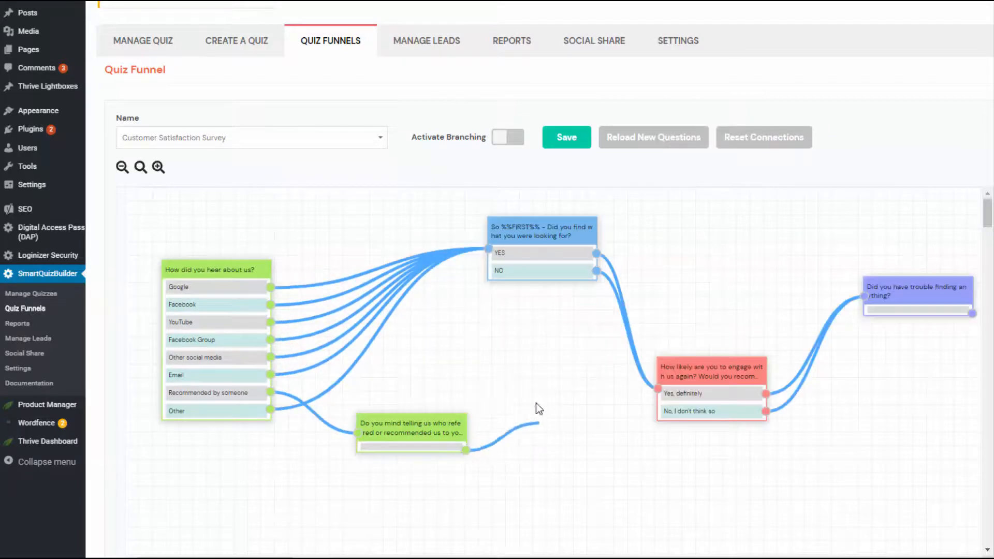
left_click_drag(537, 403, 489, 249)
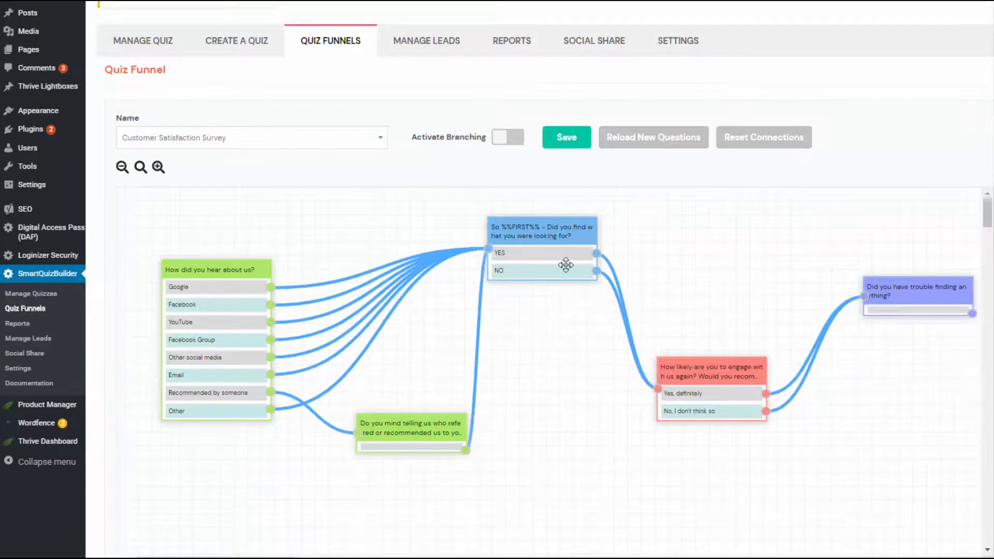
left_click_drag(386, 435, 375, 437)
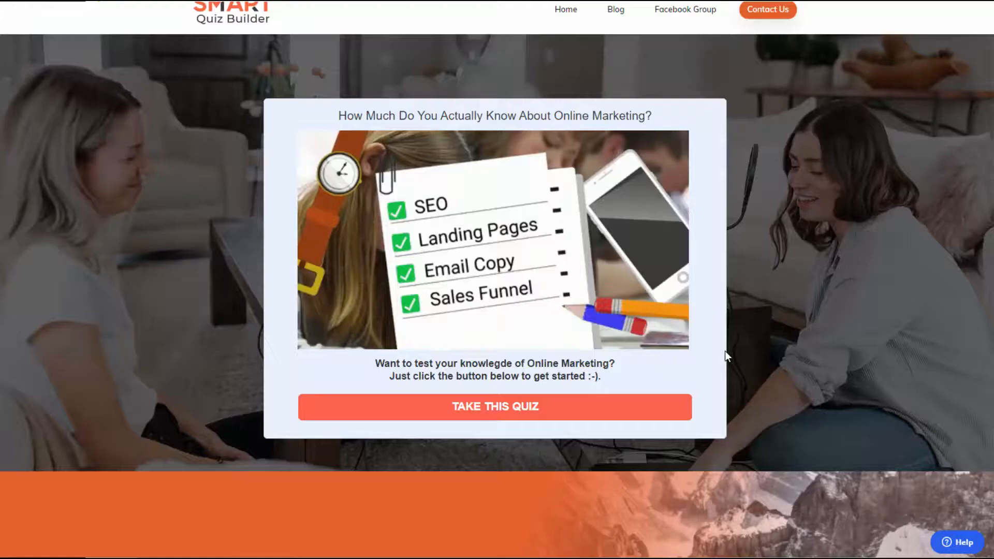
- Start the Online Marketing demo quiz and submit the quiz taker's first name
scroll(725, 351, "up", 1)
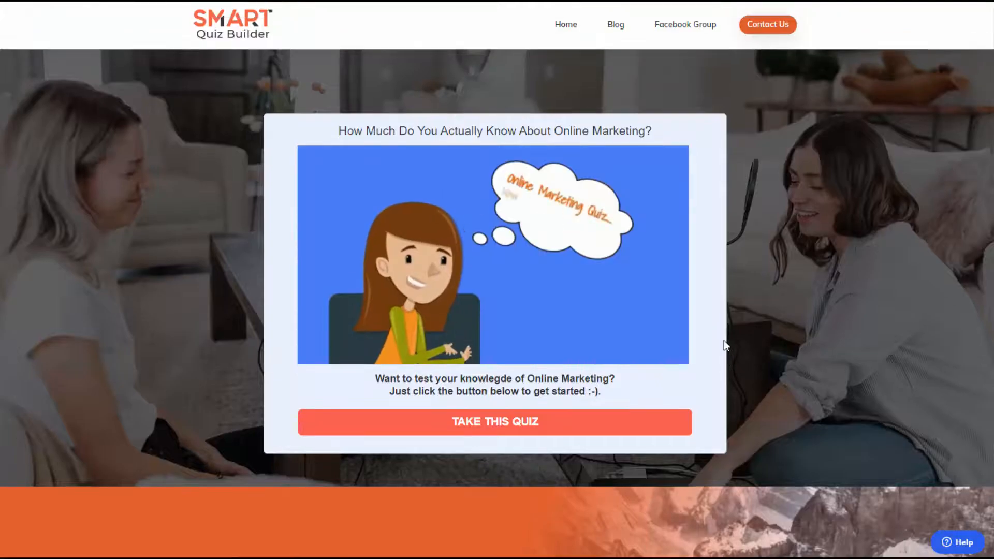
left_click(501, 429)
left_click(385, 172)
type("Veena")
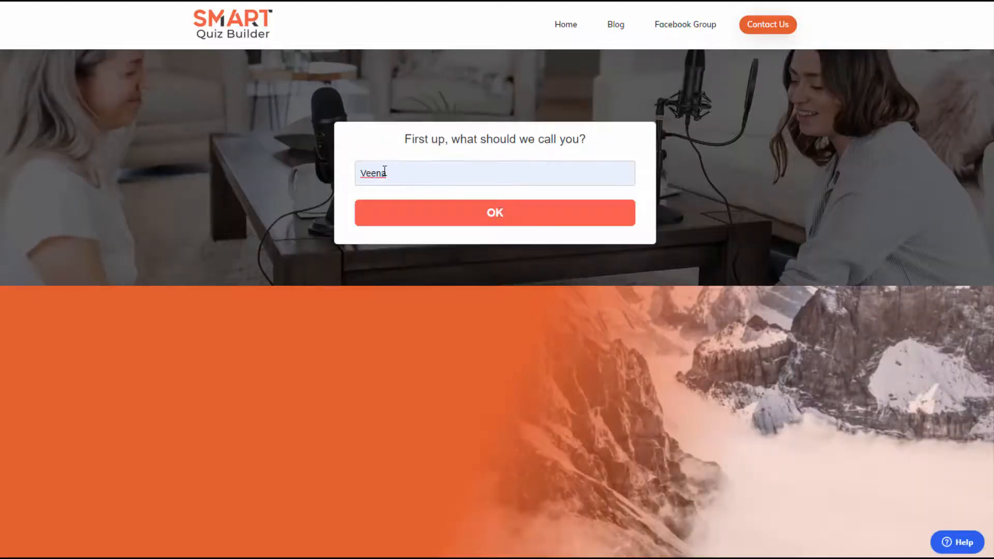
left_click(494, 213)
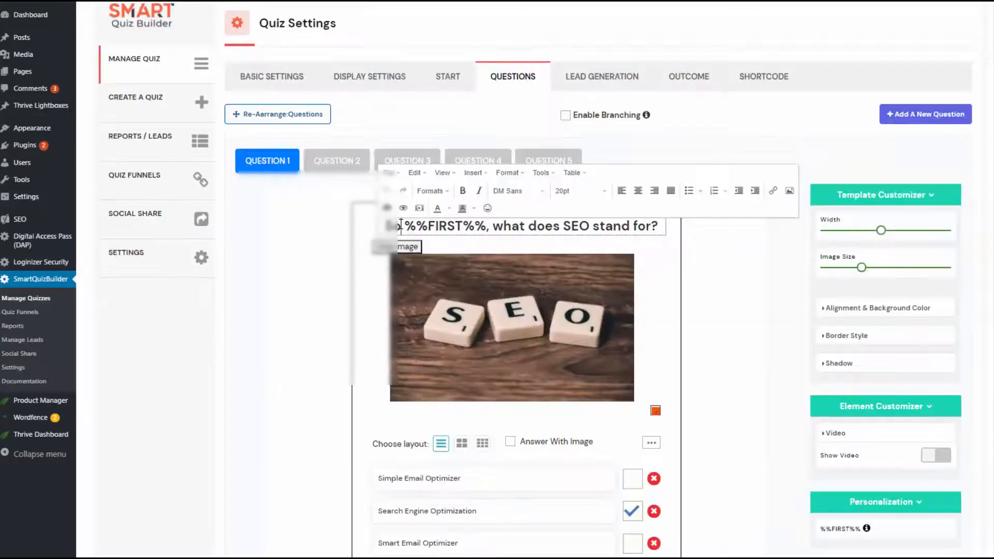
- Examine the %%FIRST%% personalization tag in the title of the SEO question
left_click_drag(403, 226, 495, 226)
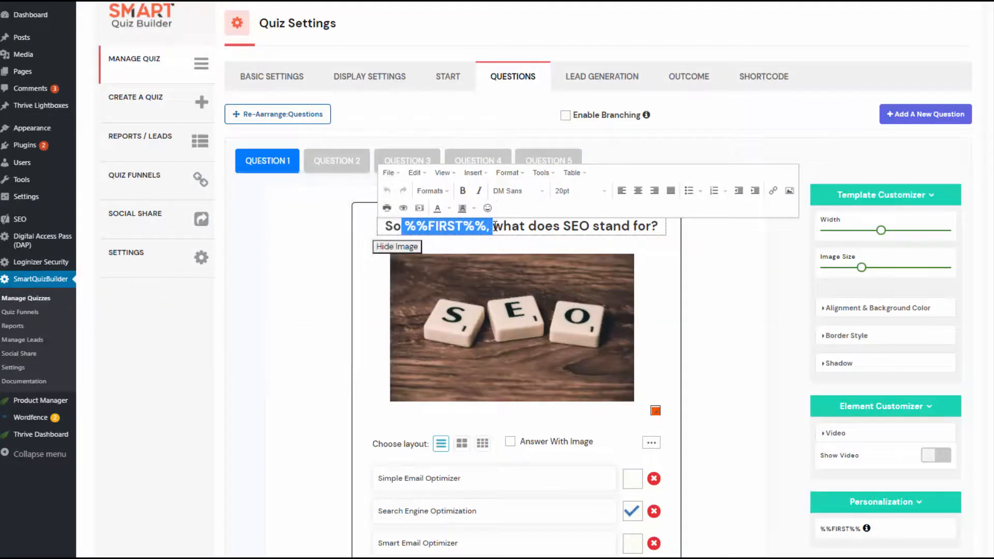
left_click(709, 290)
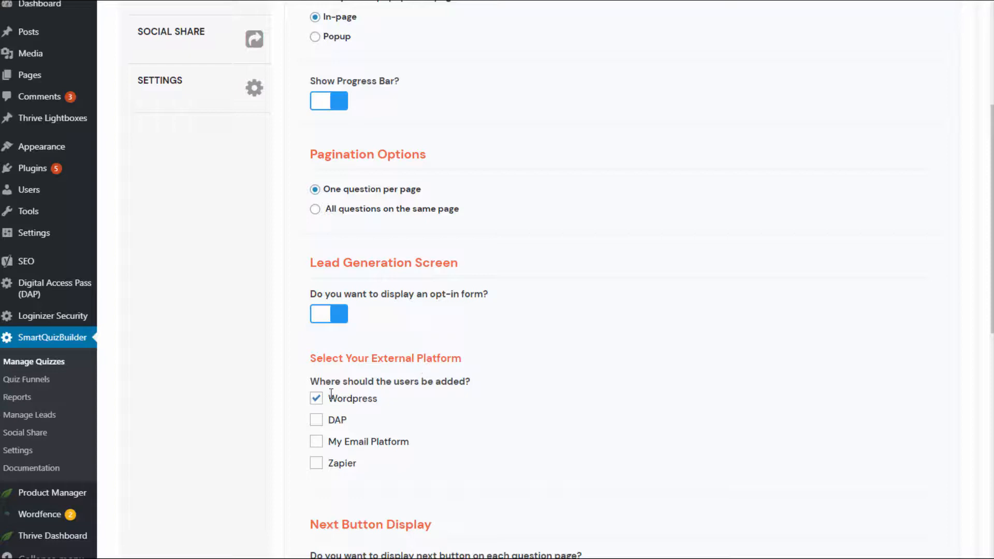
- Enable DAP and My Email Platform as additional external platforms to which users are added
left_click(317, 421)
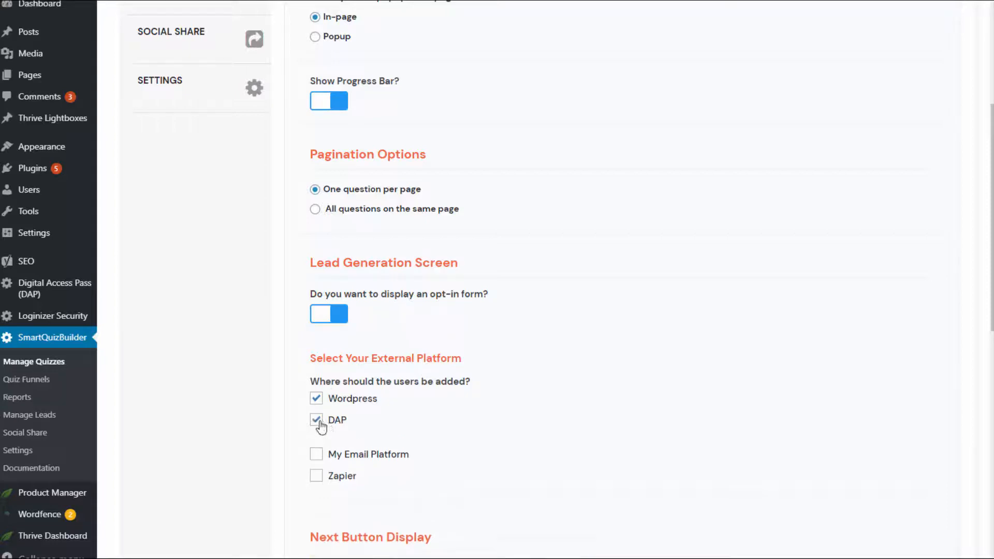
left_click(318, 480)
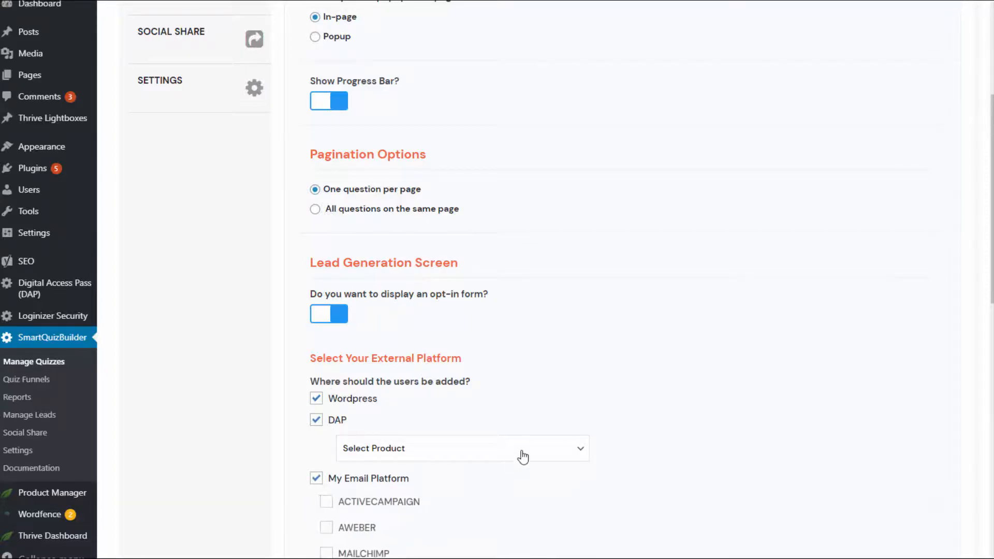
scroll(536, 459, "down", 2)
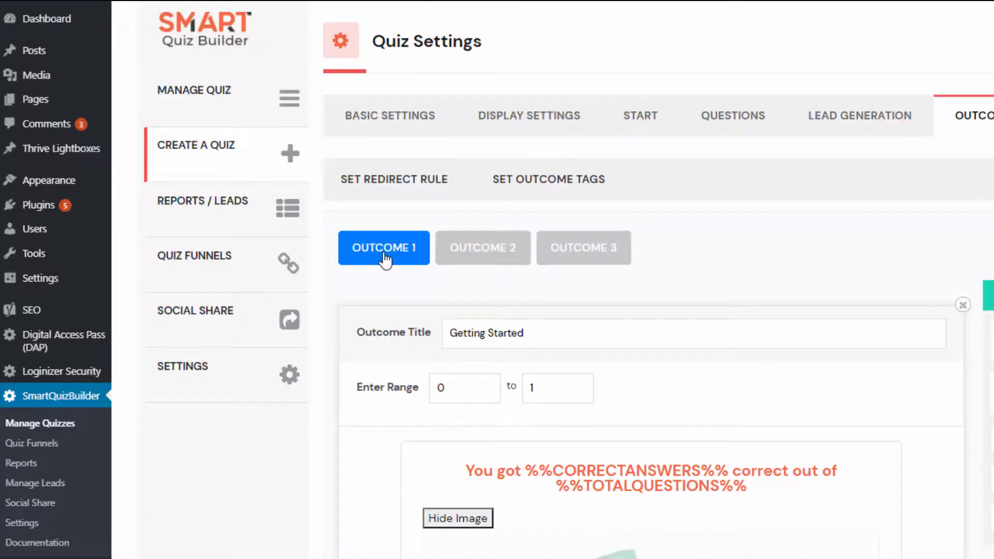
- Look through outcomes 2 and 3, and view the outcome tag fields for "Getting Started" and "Almost there..."
left_click(469, 264)
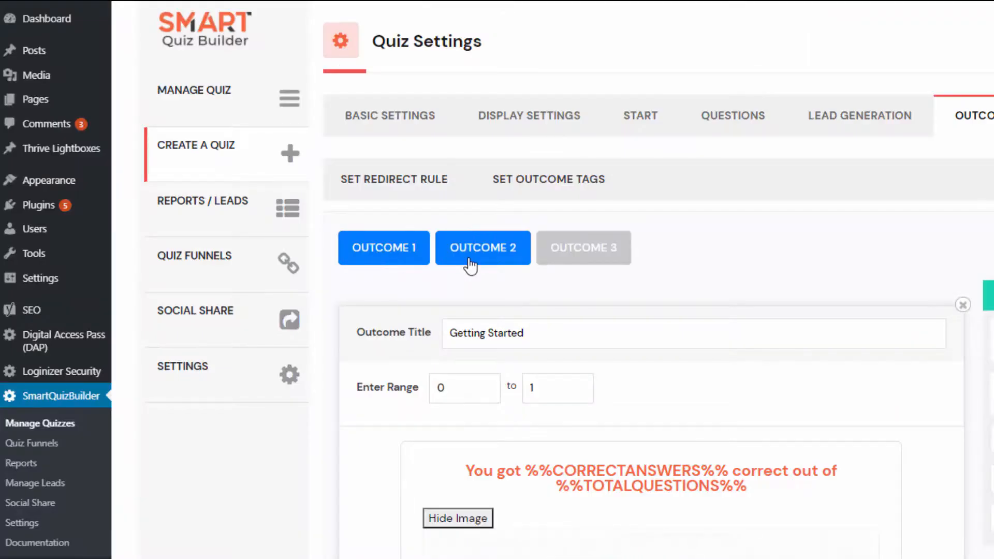
left_click(568, 254)
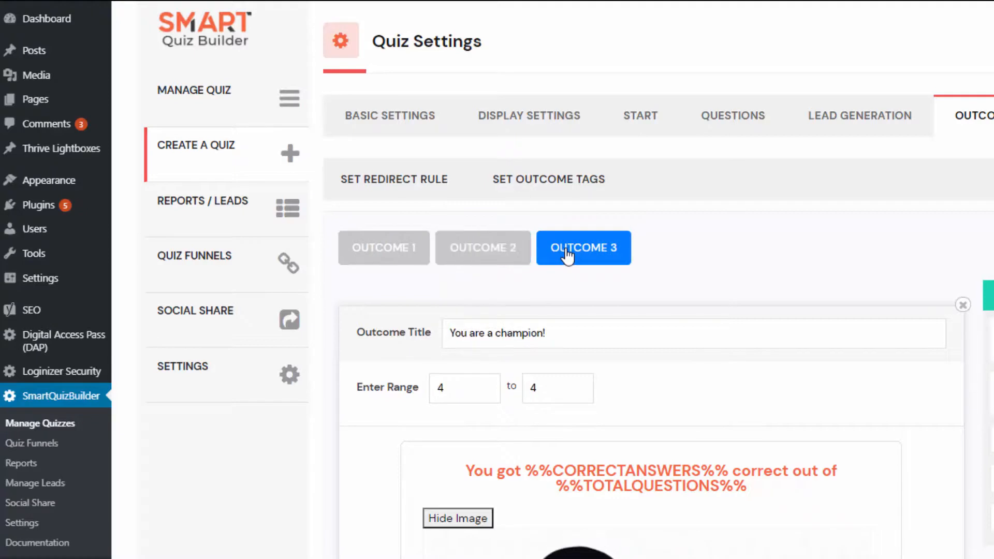
left_click(549, 179)
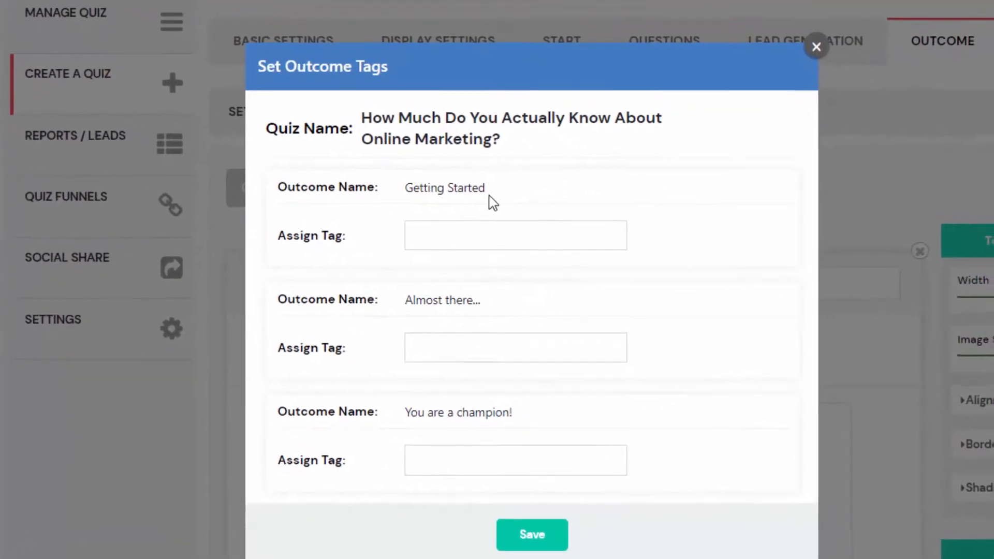
left_click(438, 234)
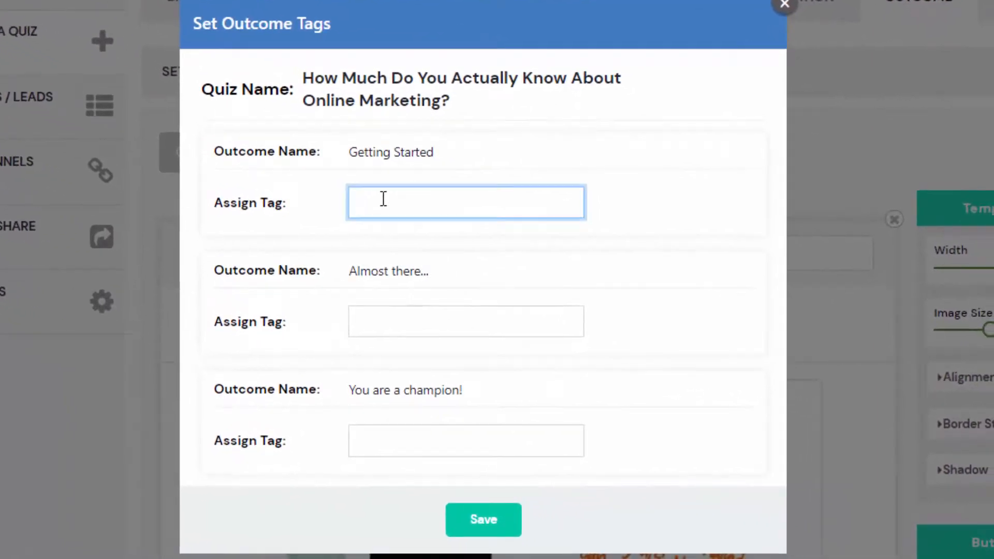
left_click(381, 317)
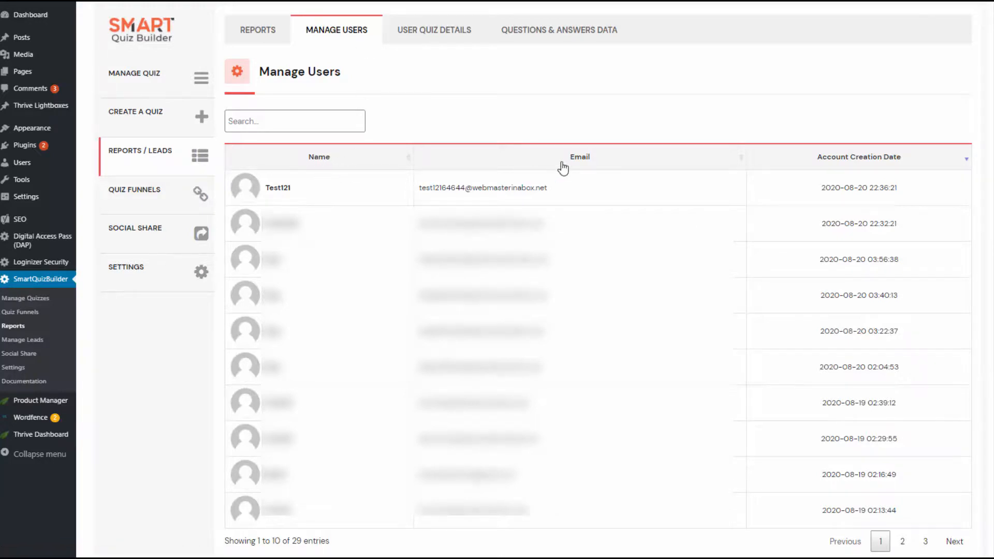
- Look over the user quiz details report and the per-answer data for questions 1 to 3 of the Online Marketing quiz
left_click(442, 31)
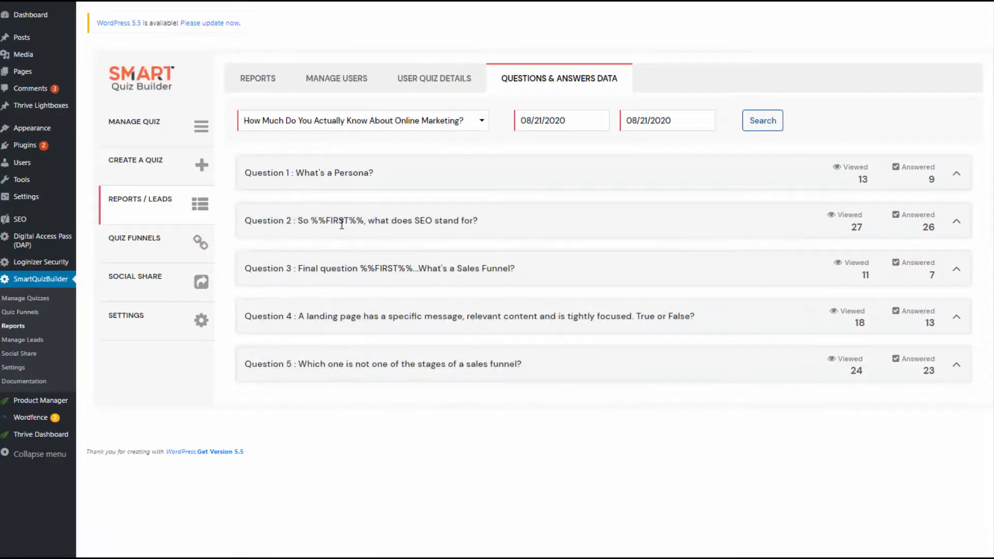
left_click(956, 176)
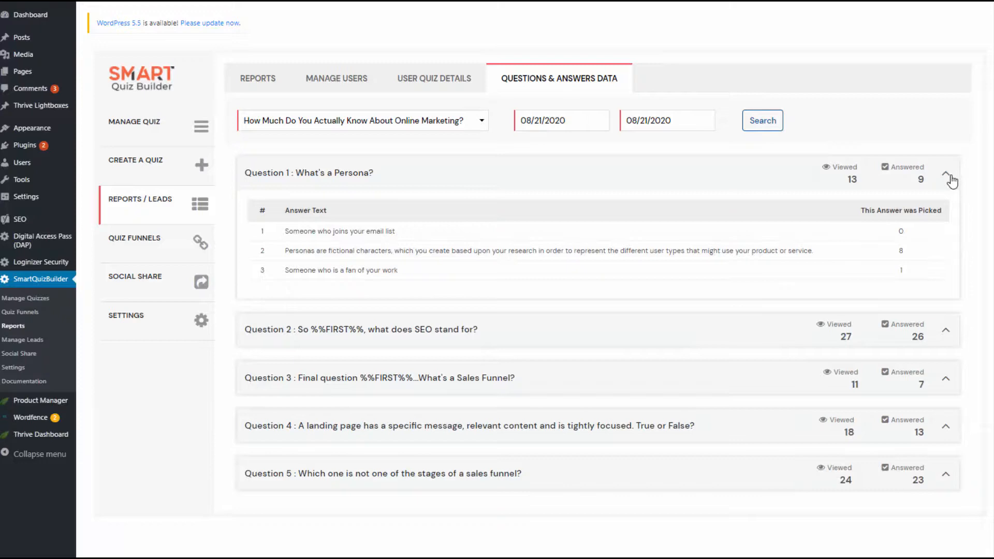
left_click(943, 332)
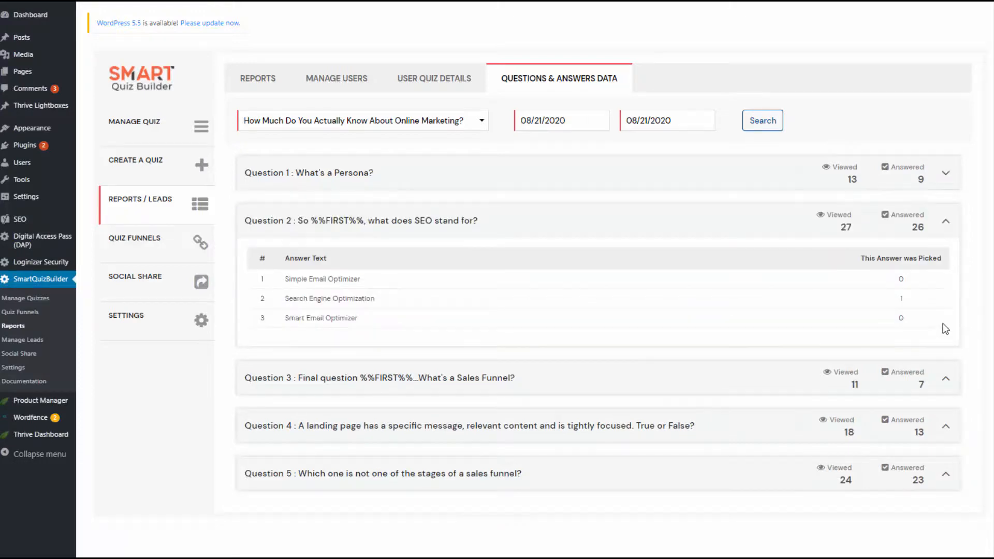
left_click(942, 393)
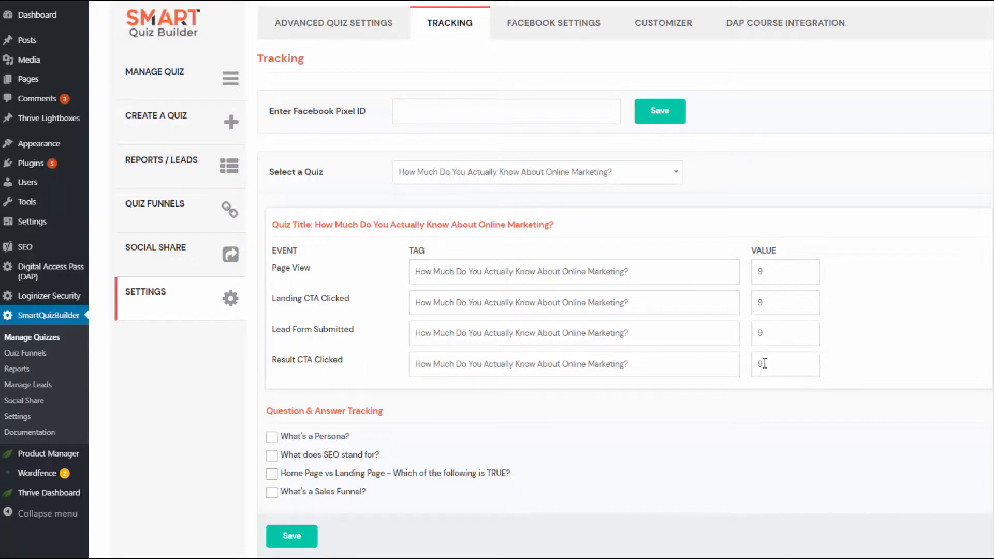
- Enable question and answer tracking for "What's a Persona?" and review its answer tracking fields
scroll(409, 382, "down", 1)
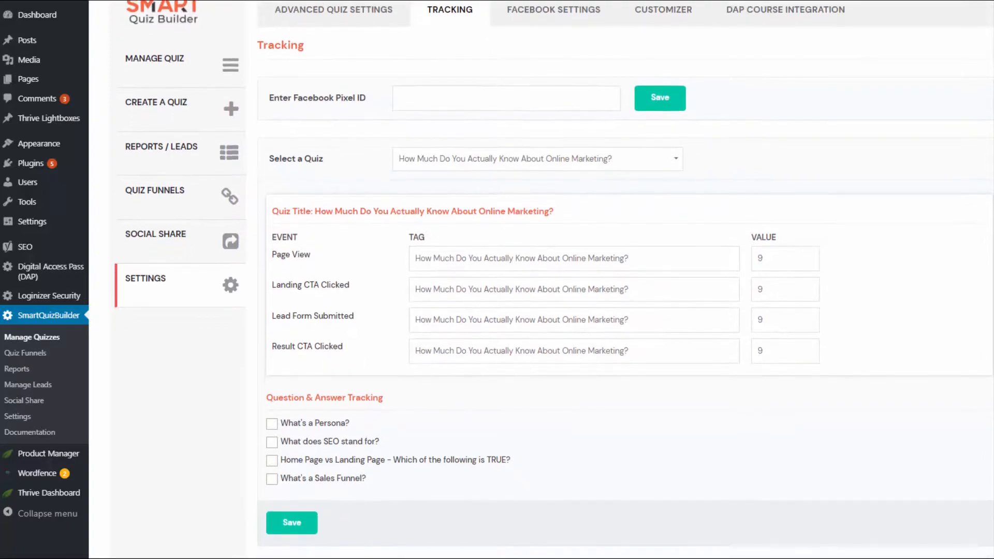
left_click(272, 419)
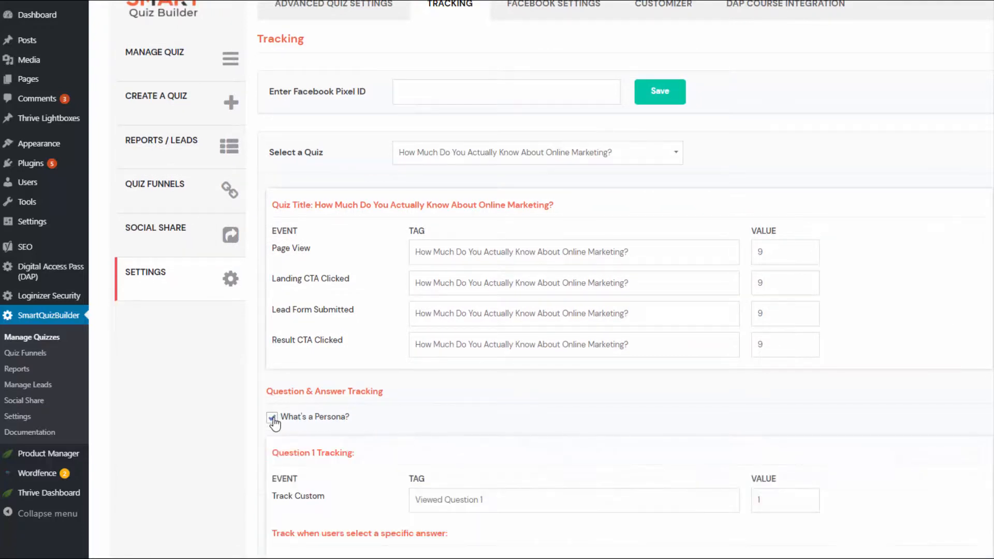
scroll(302, 402, "down", 5)
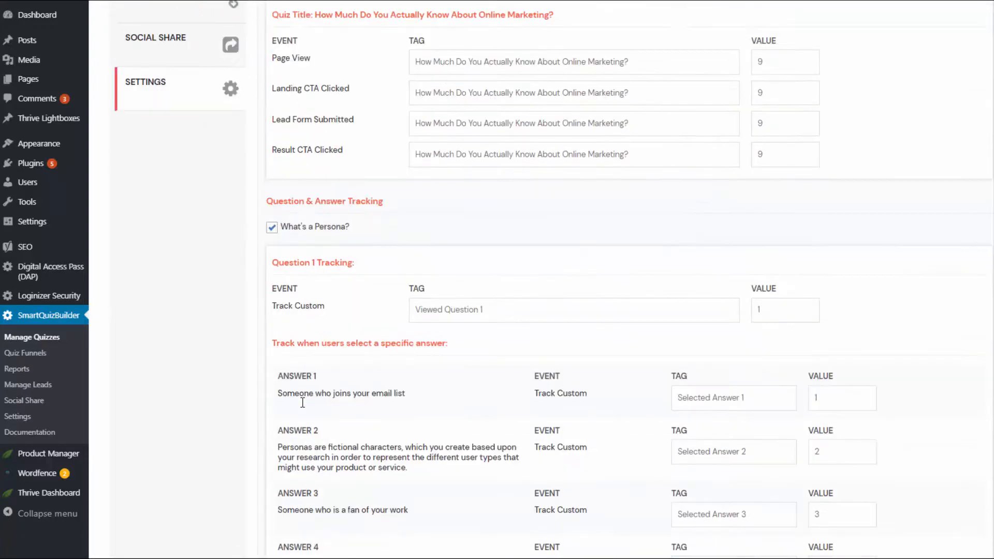